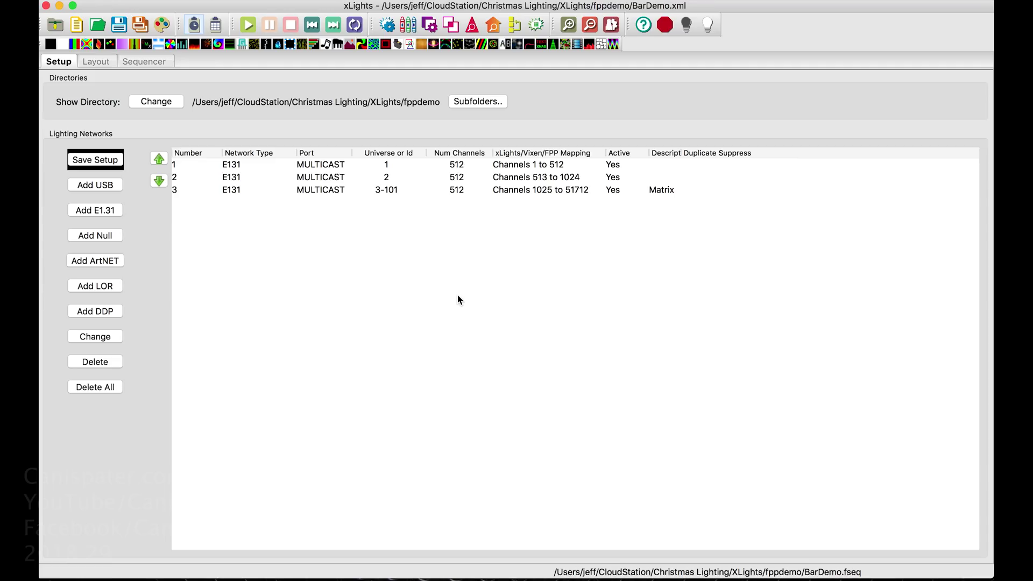
# Review the three E1.31 lighting networks and inspect the connection setup of the Matrix network without changing it.
pyautogui.click(336, 166)
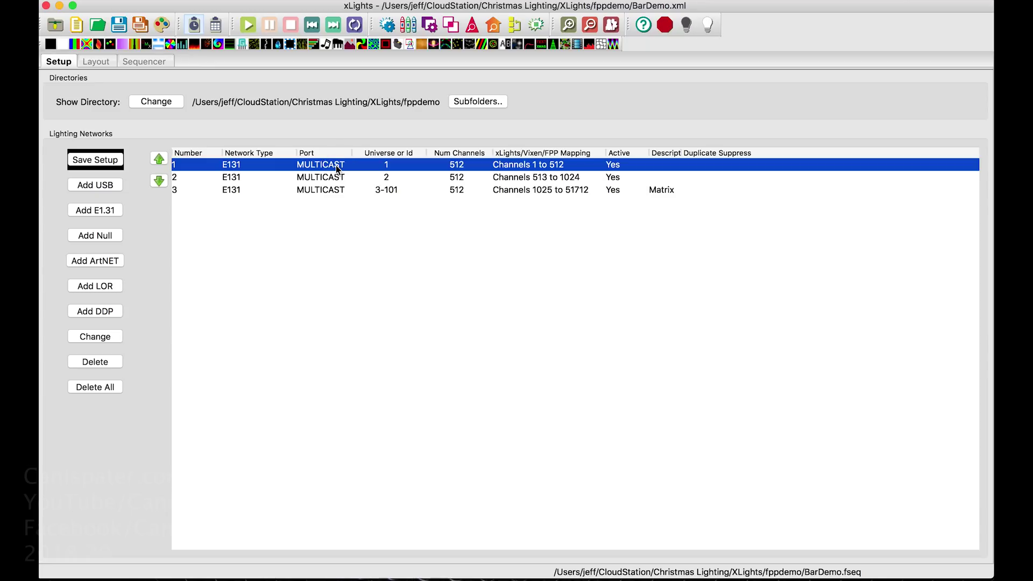
pyautogui.click(496, 177)
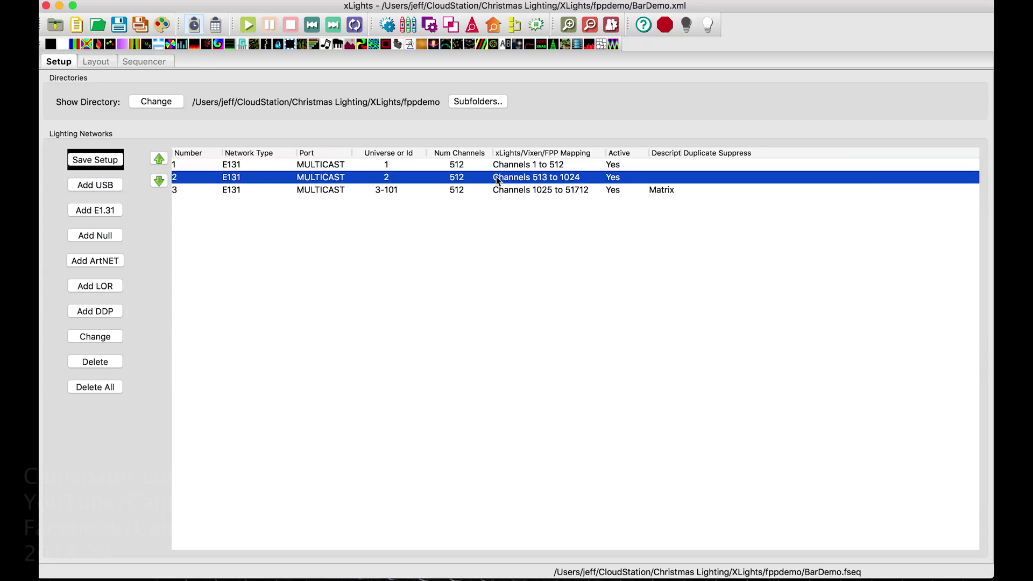
pyautogui.click(496, 169)
pyautogui.click(328, 193)
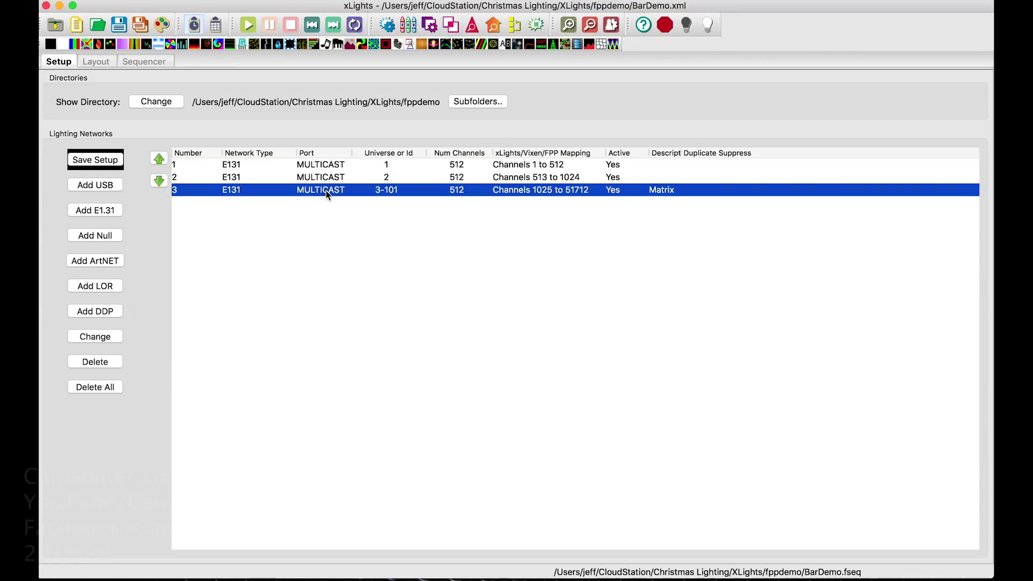
pyautogui.doubleClick(327, 192)
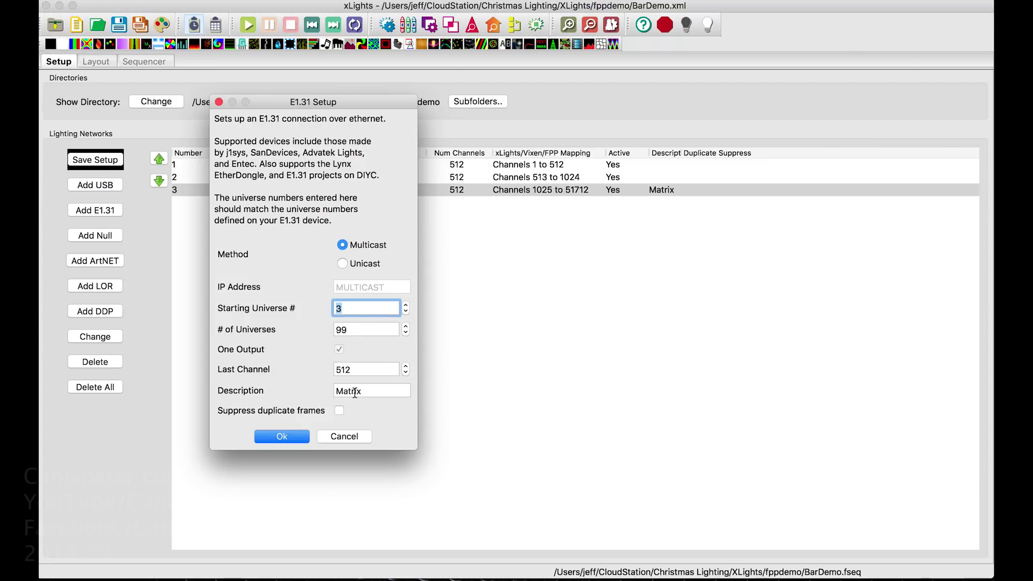
pyautogui.click(340, 436)
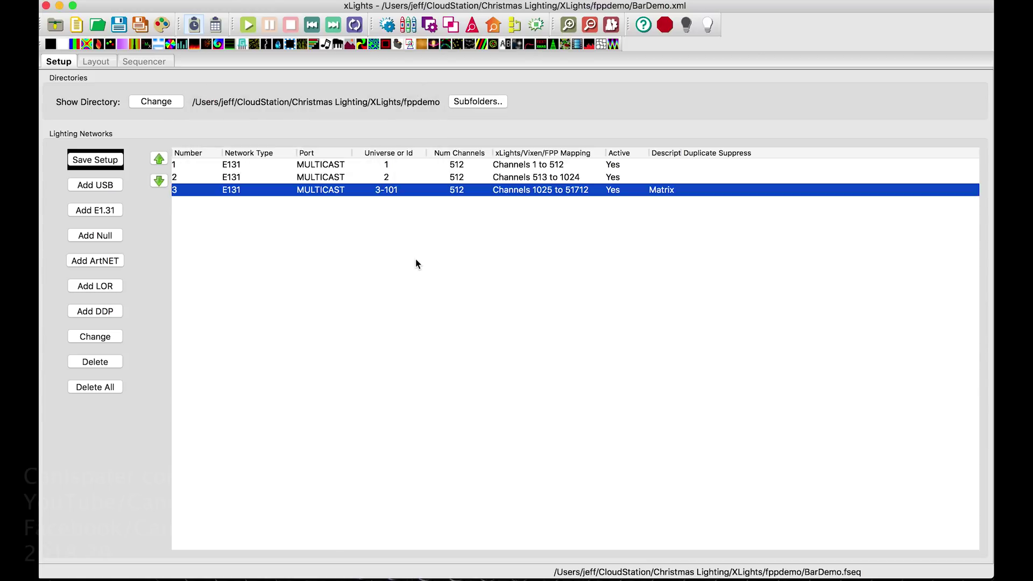
pyautogui.doubleClick(371, 189)
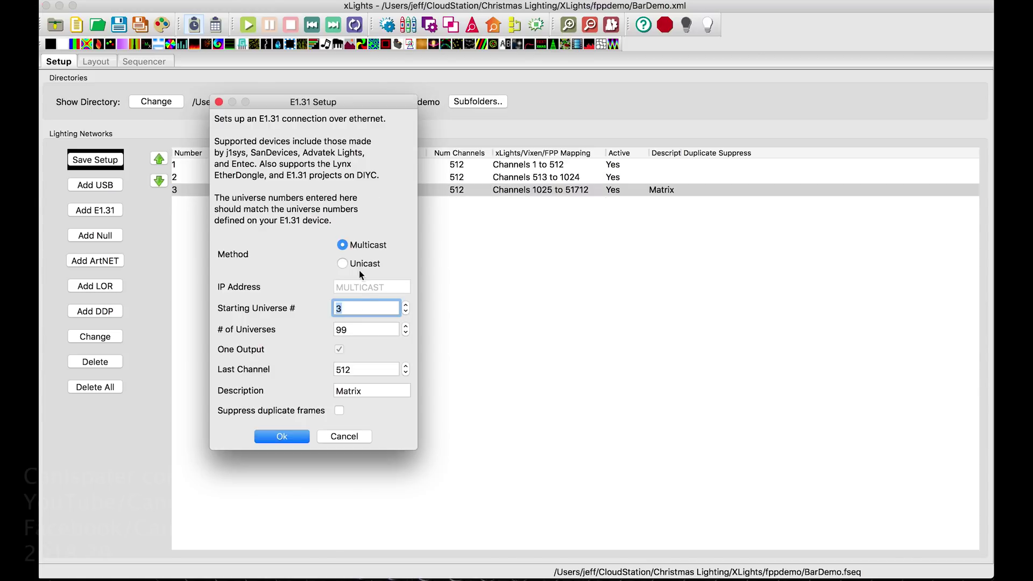
pyautogui.click(346, 437)
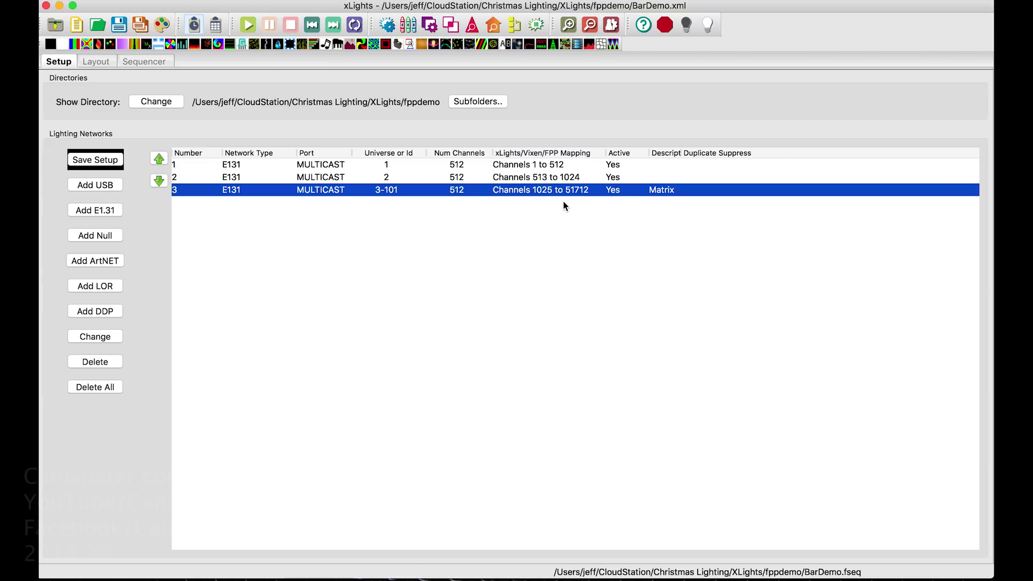
# Inspect the Matrix model's properties in the layout, including the available Starting Location options.
pyautogui.click(97, 62)
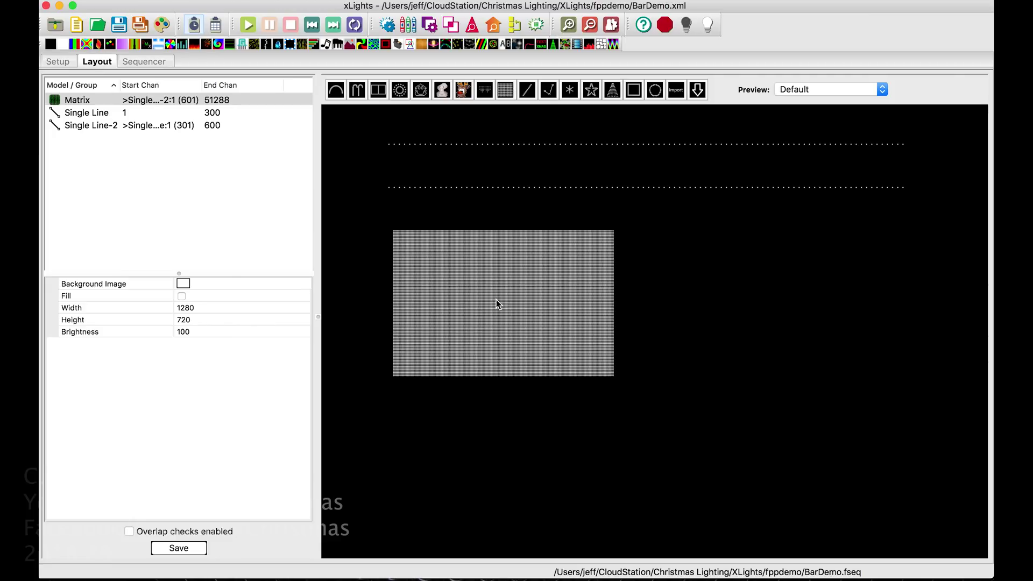
pyautogui.click(192, 101)
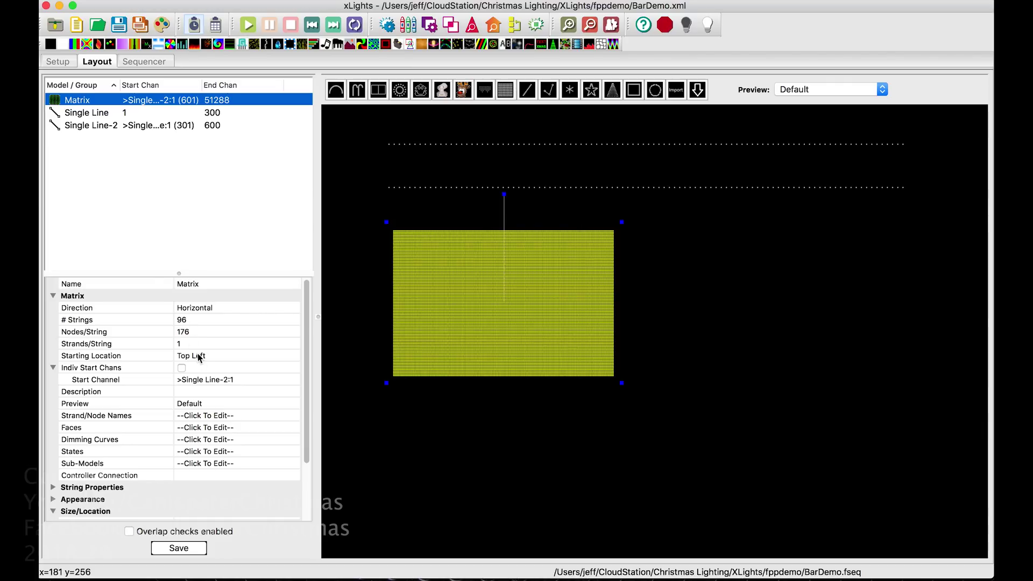
pyautogui.click(247, 361)
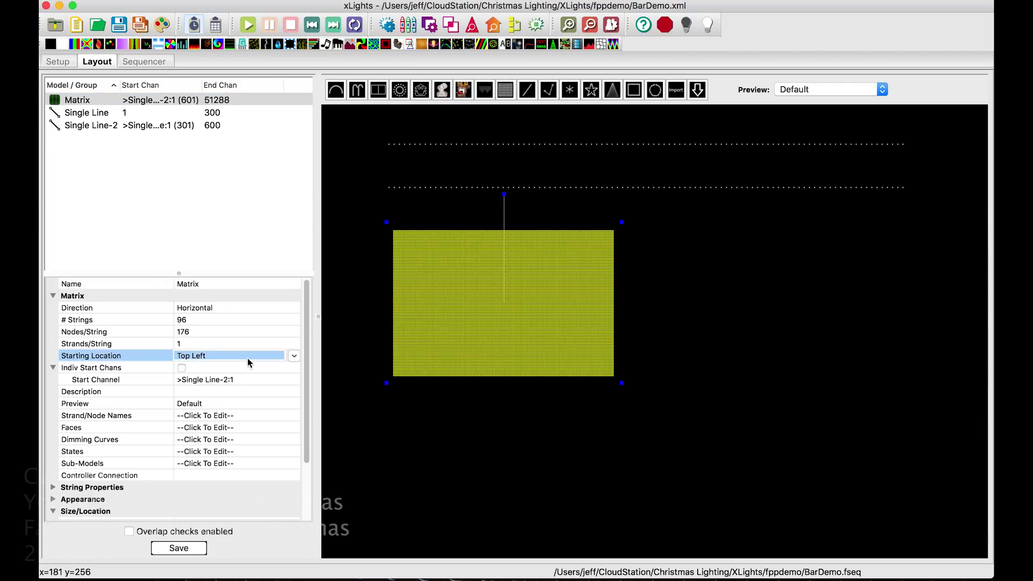
pyautogui.click(295, 358)
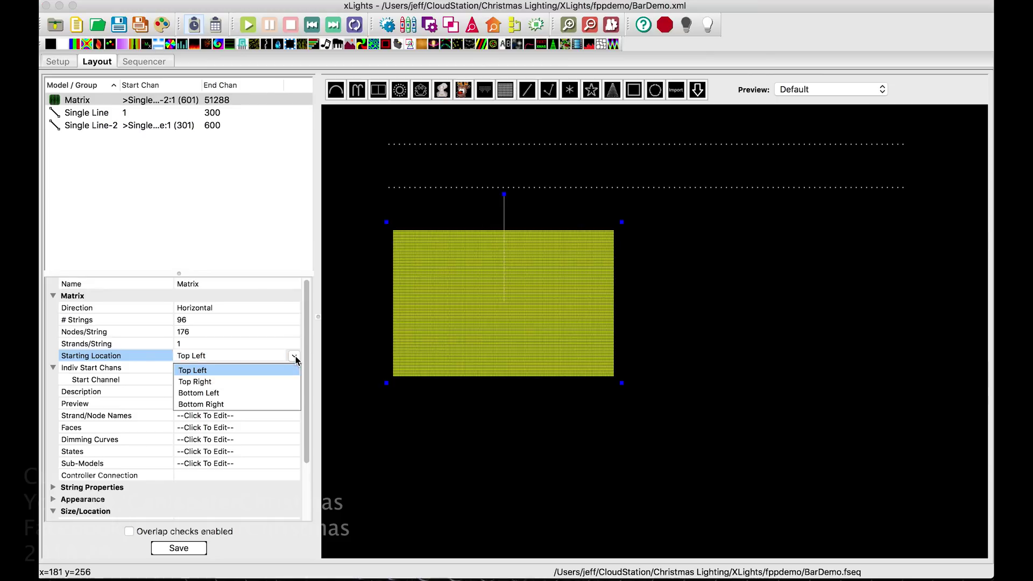
pyautogui.click(295, 358)
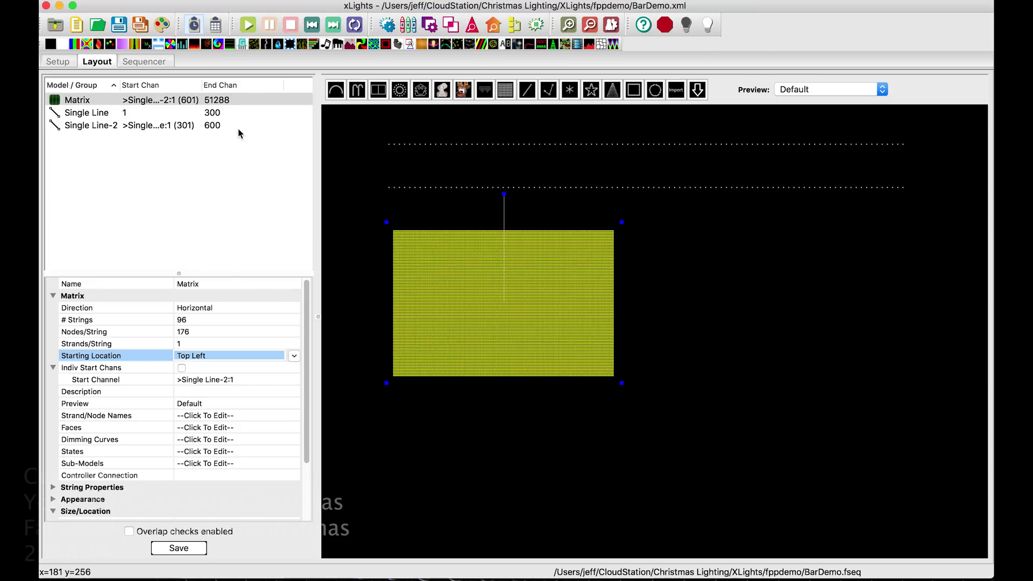
# Check in the sequencer's Display Elements that the Matrix model is part of the Master View, then close the list.
pyautogui.click(146, 62)
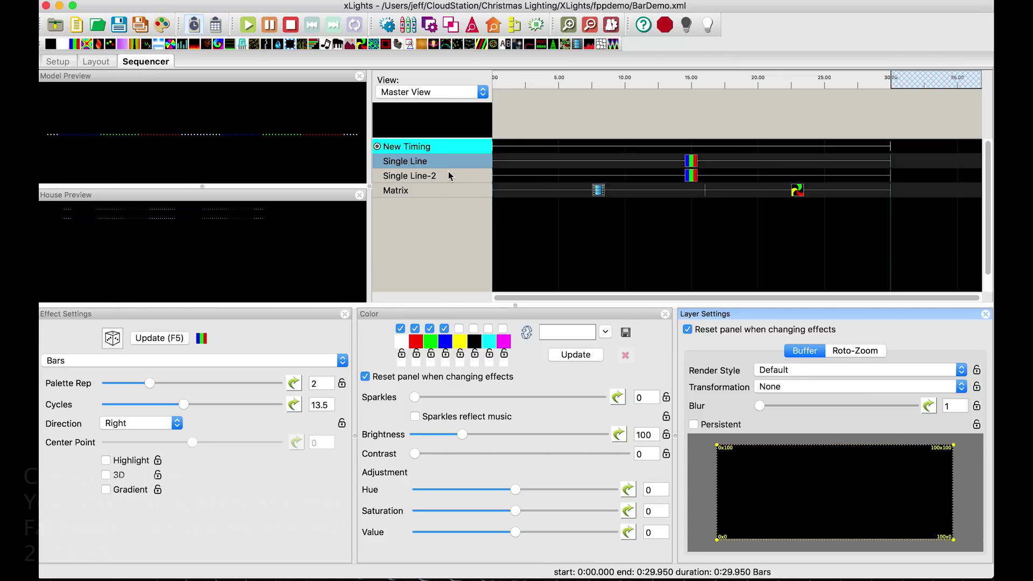
pyautogui.click(695, 181)
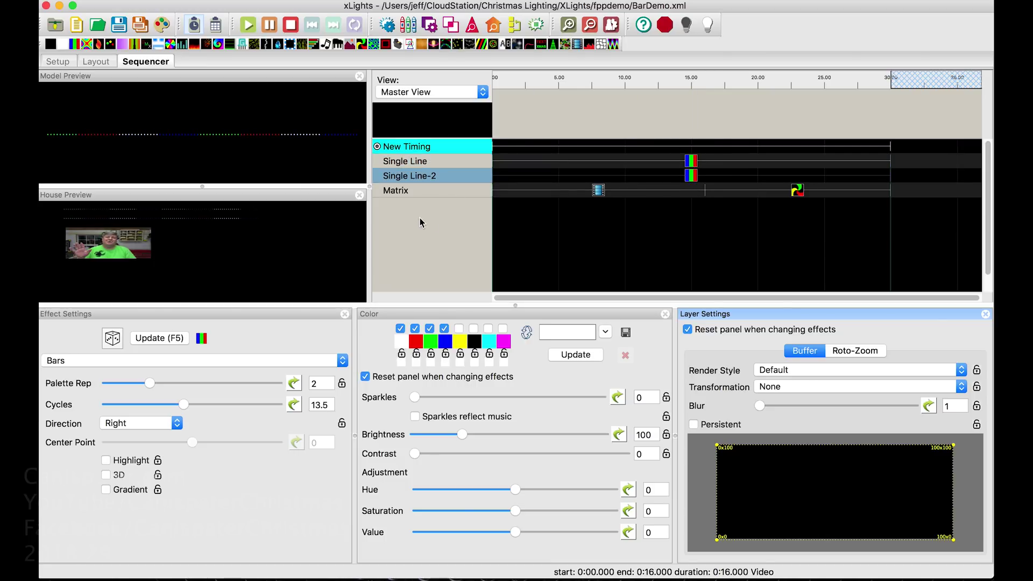
pyautogui.rightClick(424, 192)
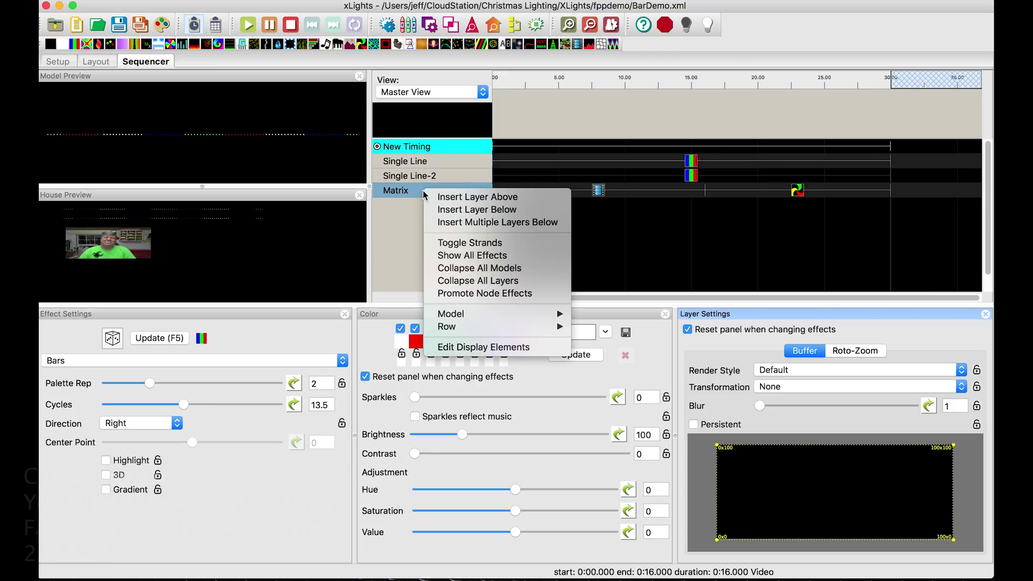
pyautogui.click(421, 180)
pyautogui.click(420, 179)
pyautogui.rightClick(420, 179)
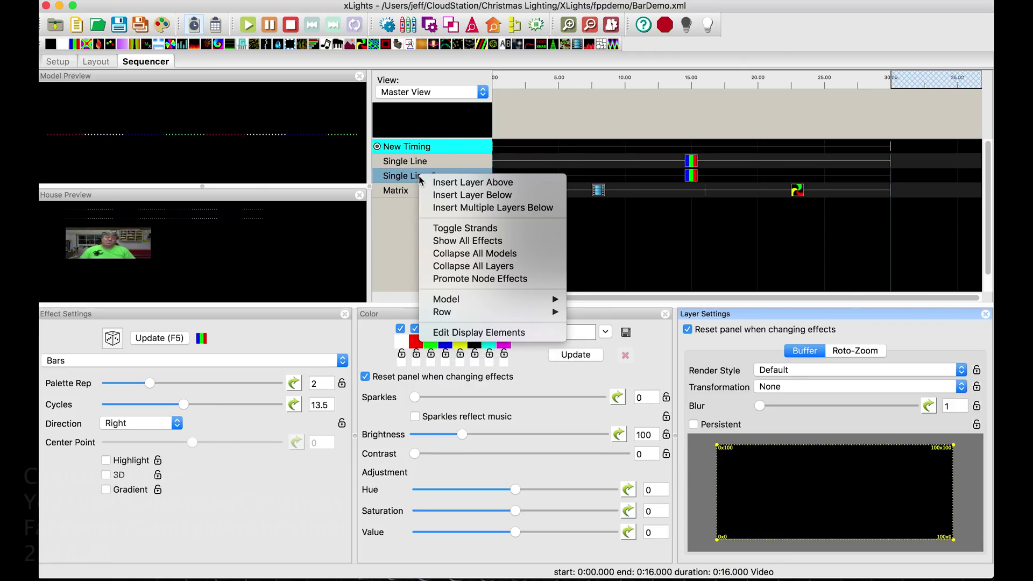
pyautogui.click(471, 333)
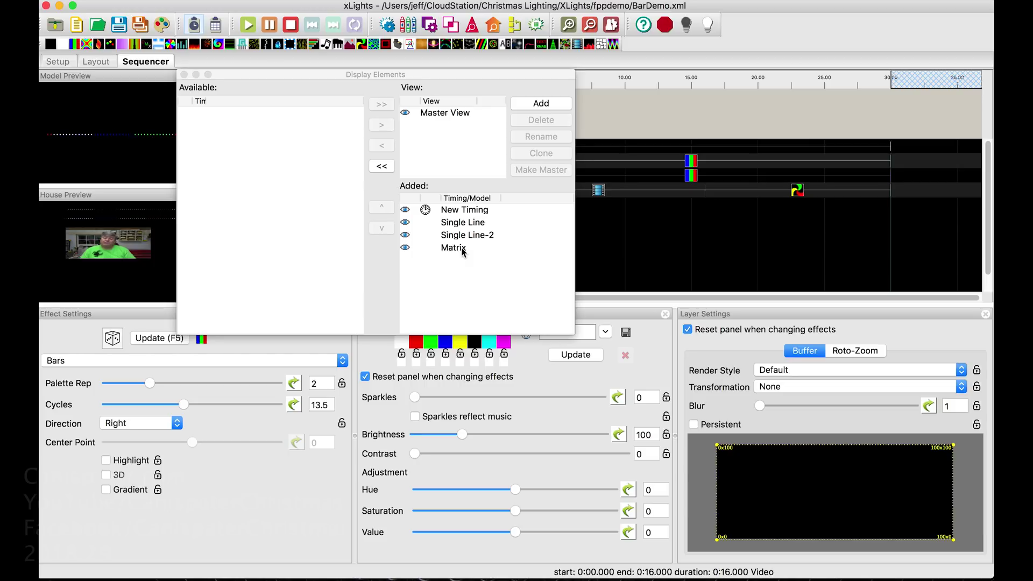
pyautogui.click(462, 251)
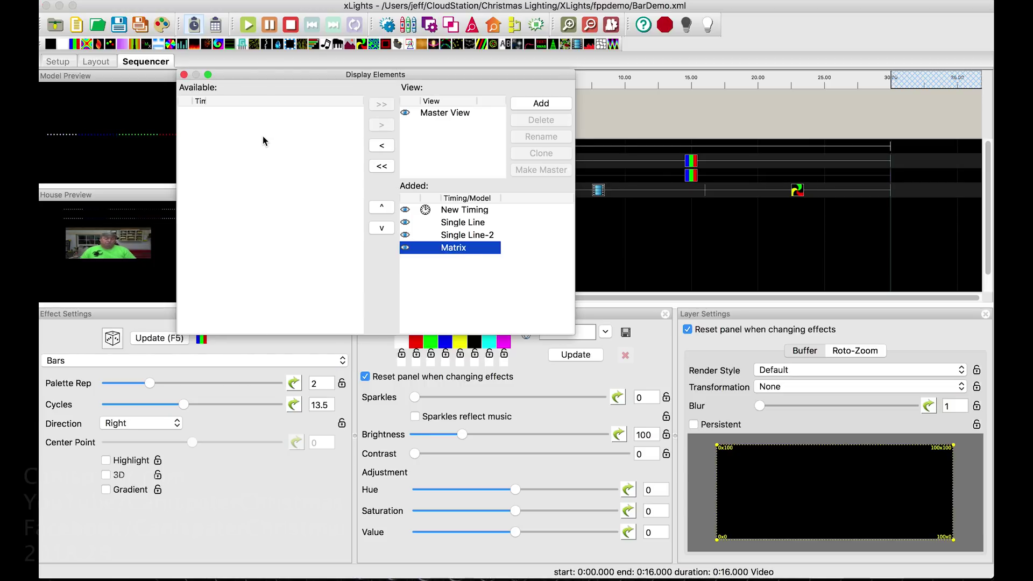
pyautogui.click(228, 113)
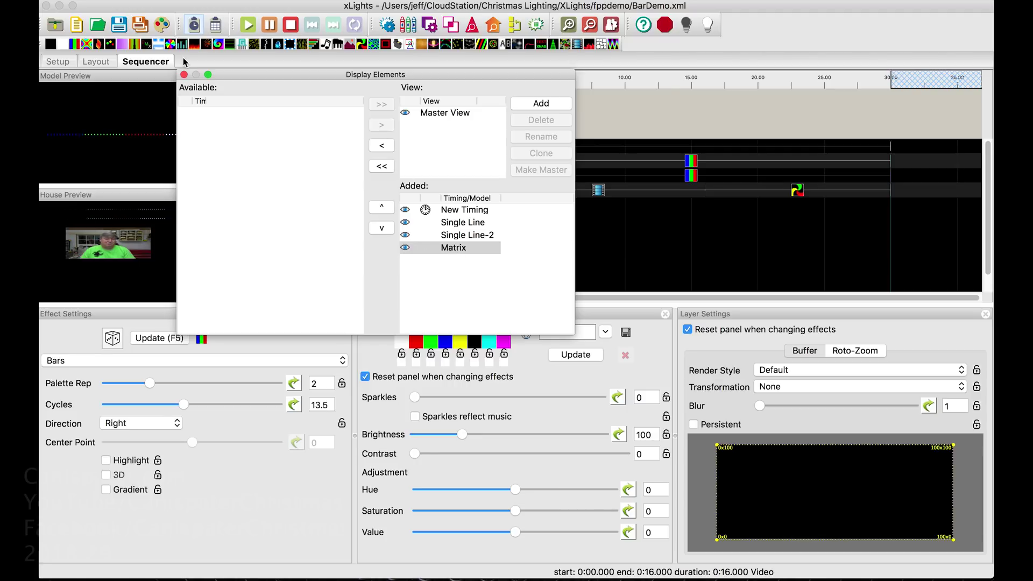
pyautogui.click(184, 76)
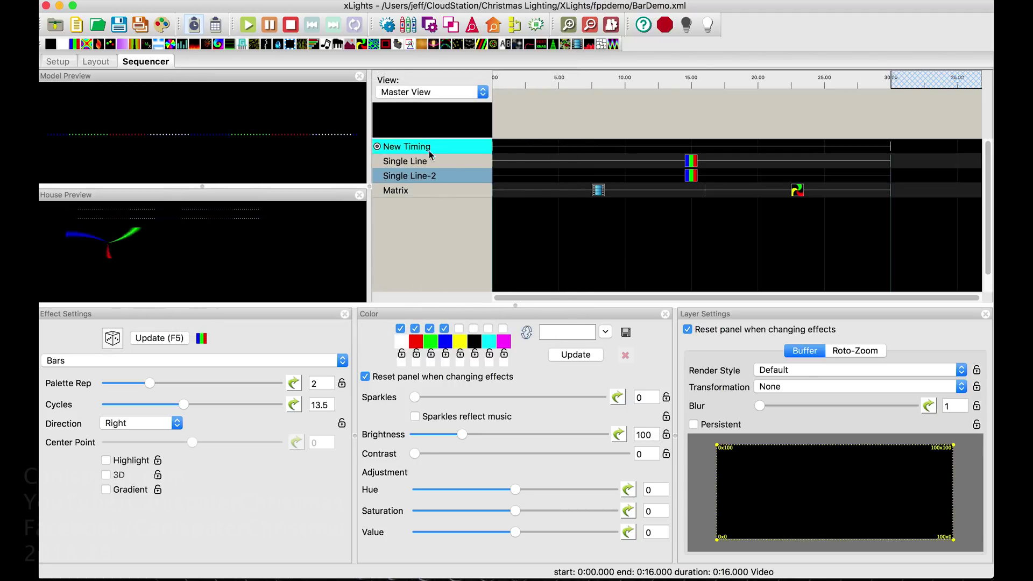
# Preview the Matrix model's effects in the sequence, checking the Video effect and the Pinwheel effect.
pyautogui.click(428, 189)
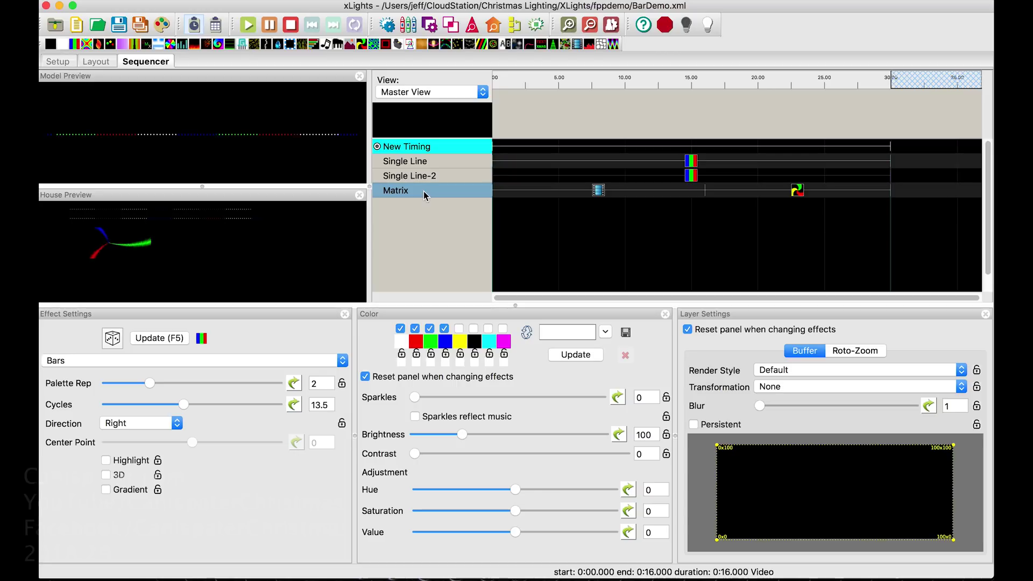
pyautogui.click(600, 193)
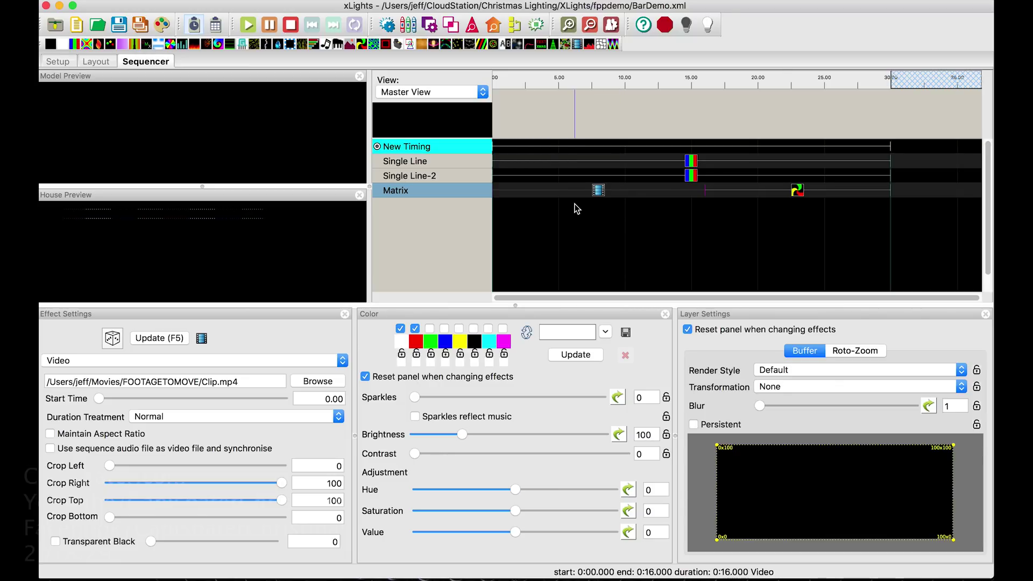
pyautogui.click(715, 189)
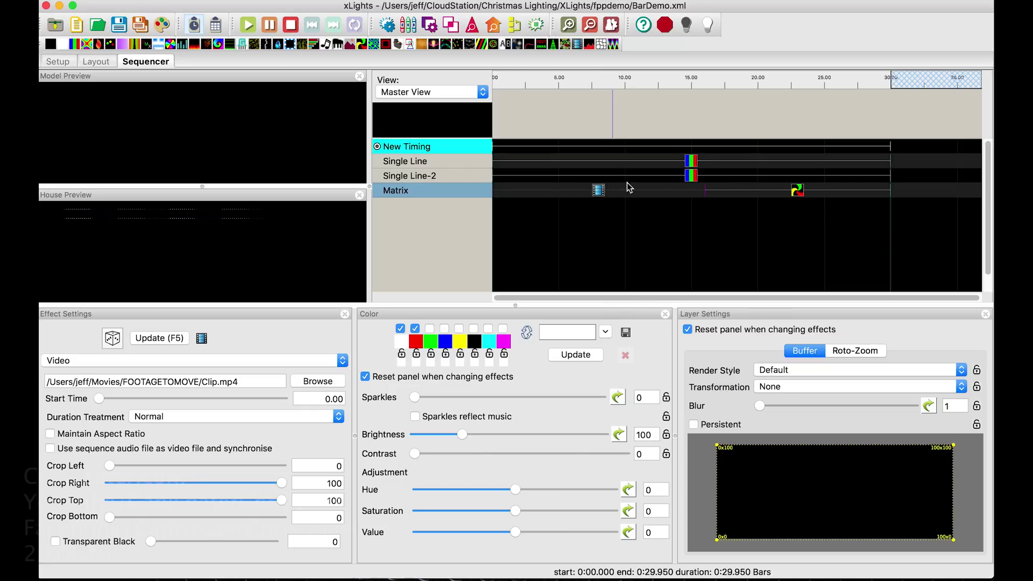
pyautogui.press('space')
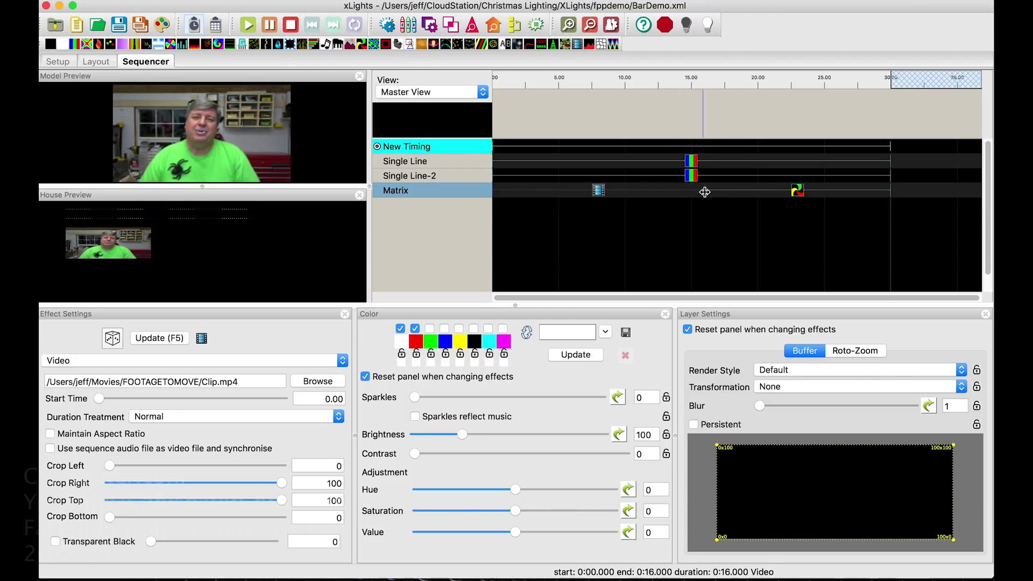
pyautogui.click(592, 208)
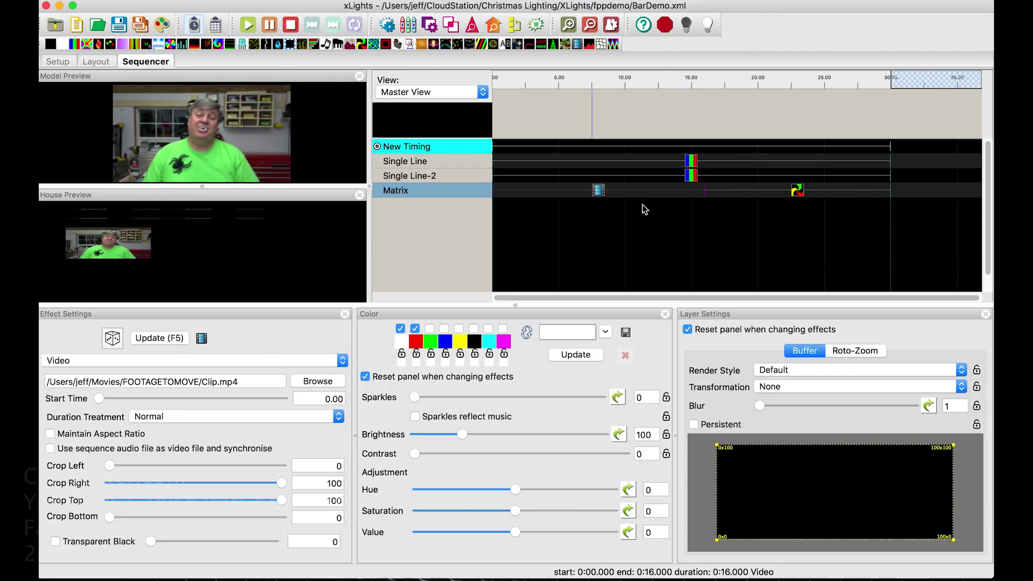
pyautogui.click(799, 192)
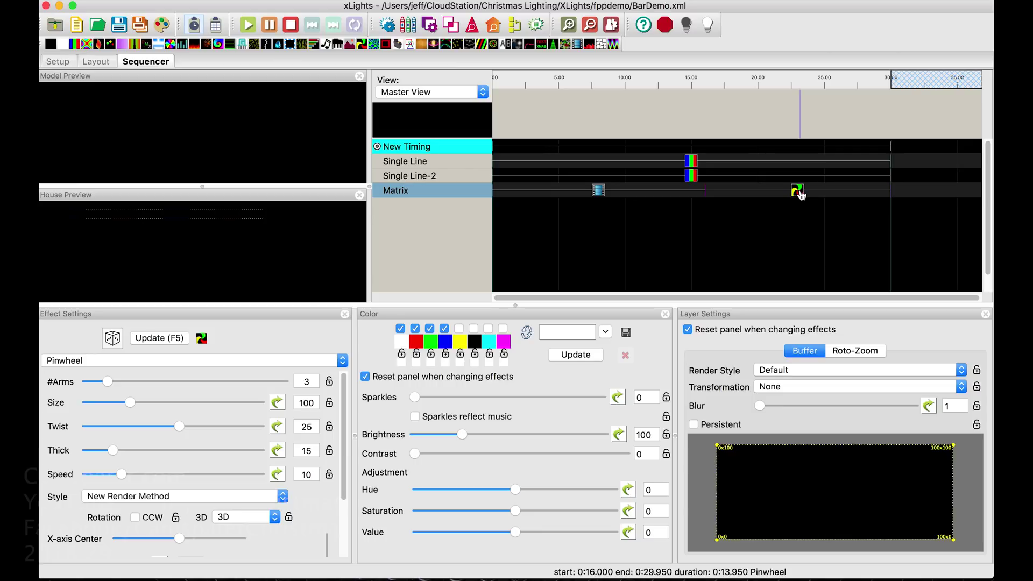
pyautogui.click(711, 212)
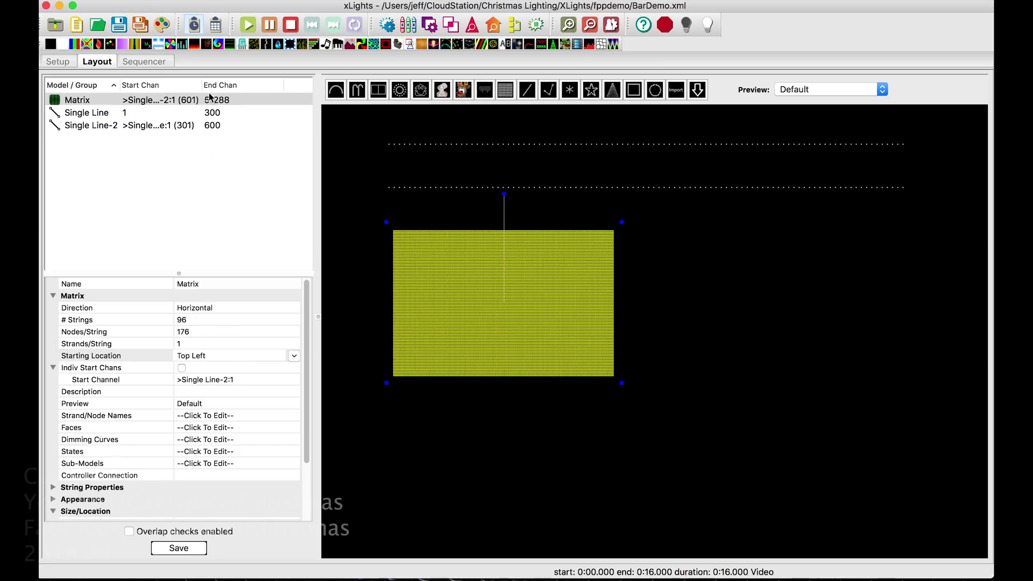
# Compare the Matrix model's end channel in the layout with the highest channel configured in the lighting networks.
pyautogui.moveTo(215, 106)
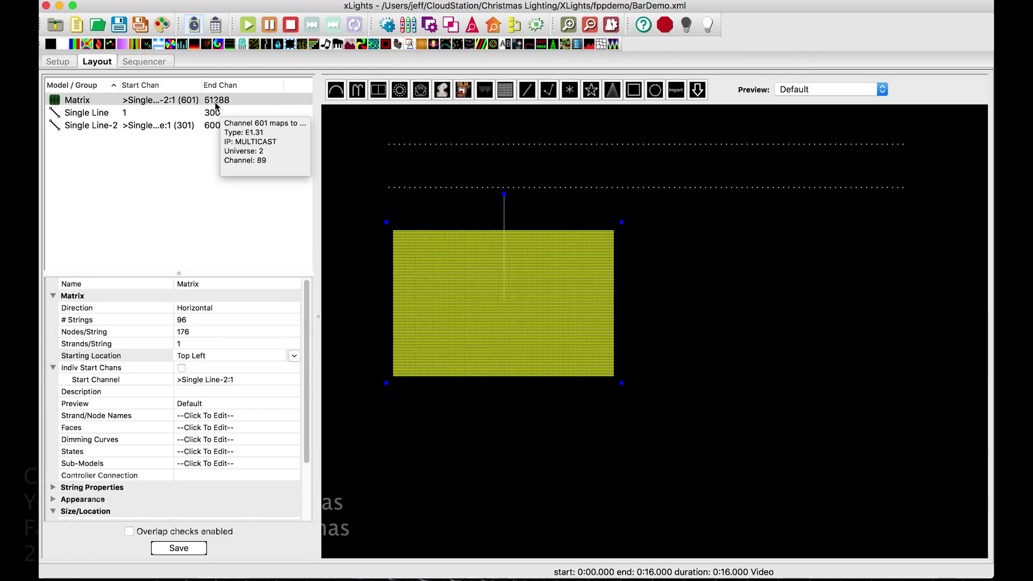
pyautogui.click(215, 103)
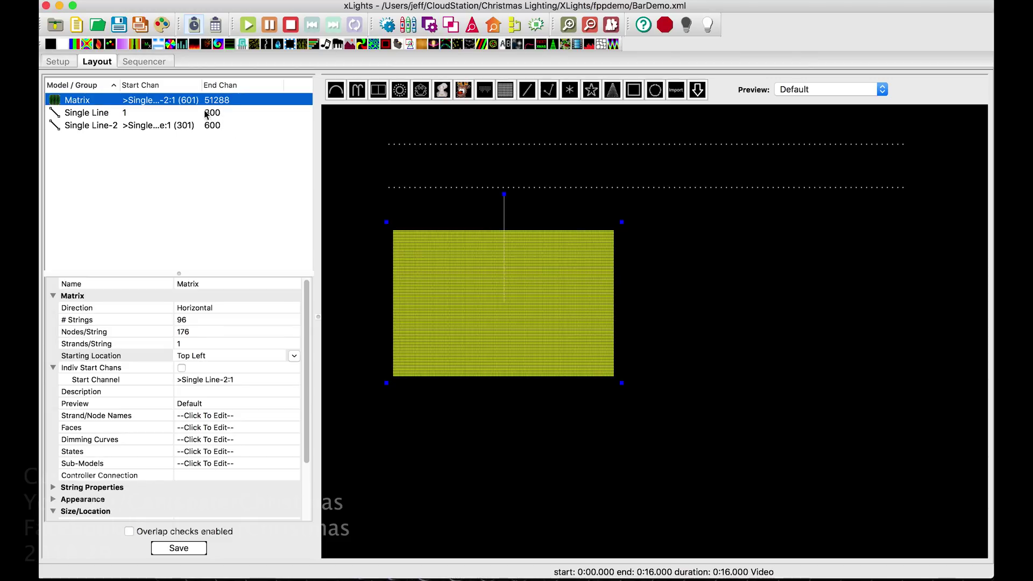
pyautogui.click(59, 62)
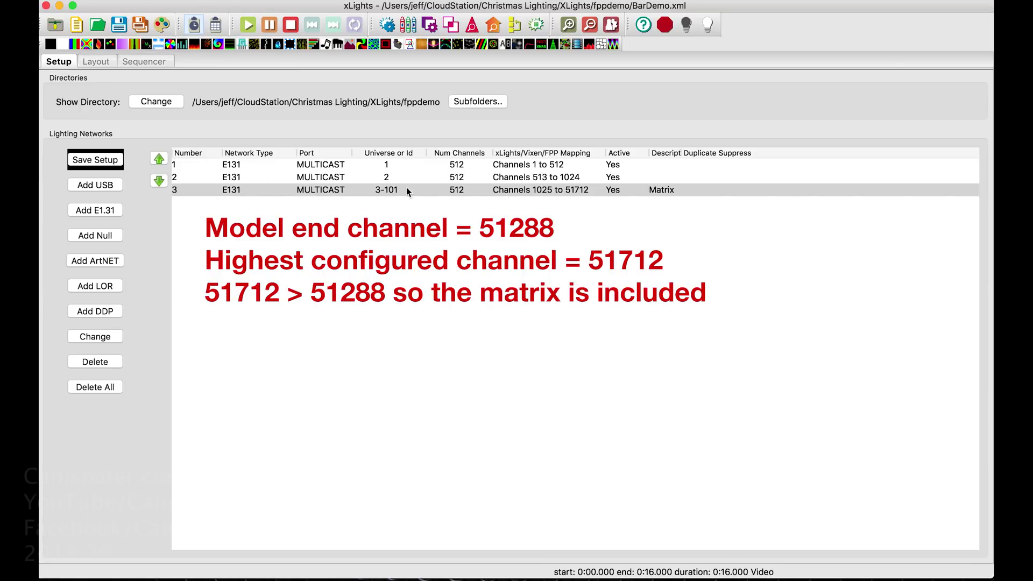
pyautogui.click(579, 192)
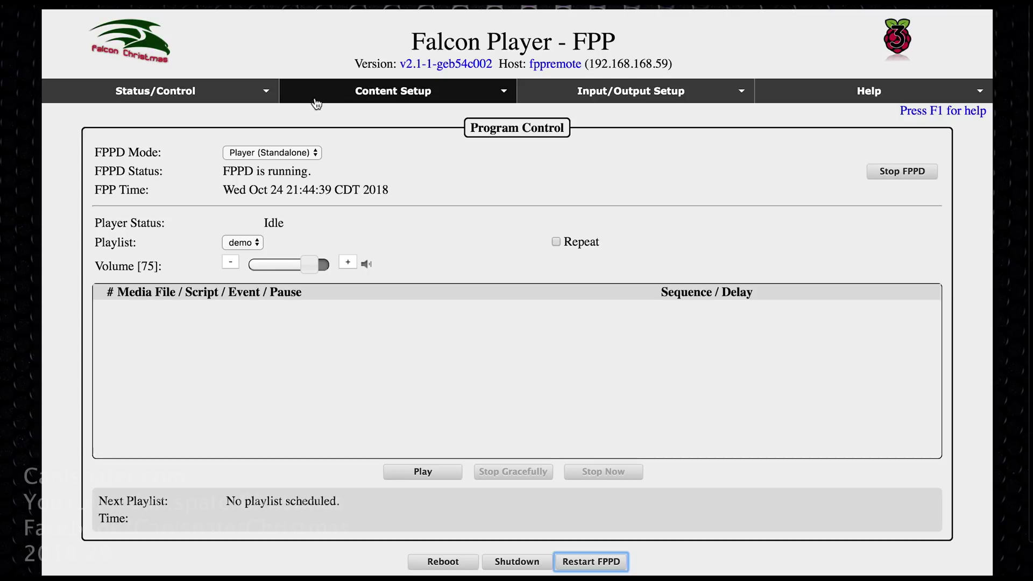
# Switch to Falcon Player and check the Force HDMI Display option in the FPP Settings.
pyautogui.click(269, 94)
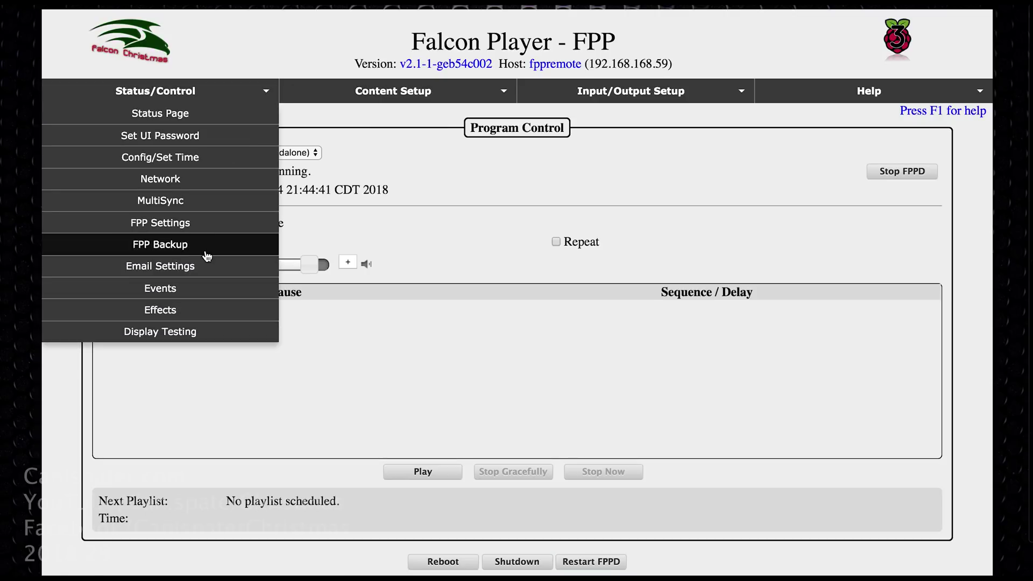
pyautogui.click(207, 225)
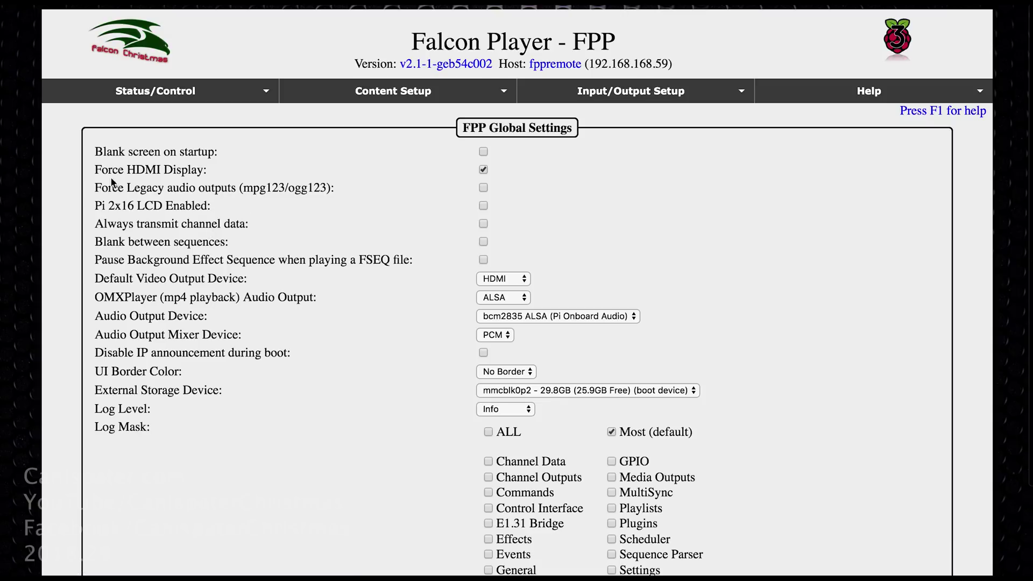
pyautogui.moveTo(95, 170); pyautogui.dragTo(203, 170)
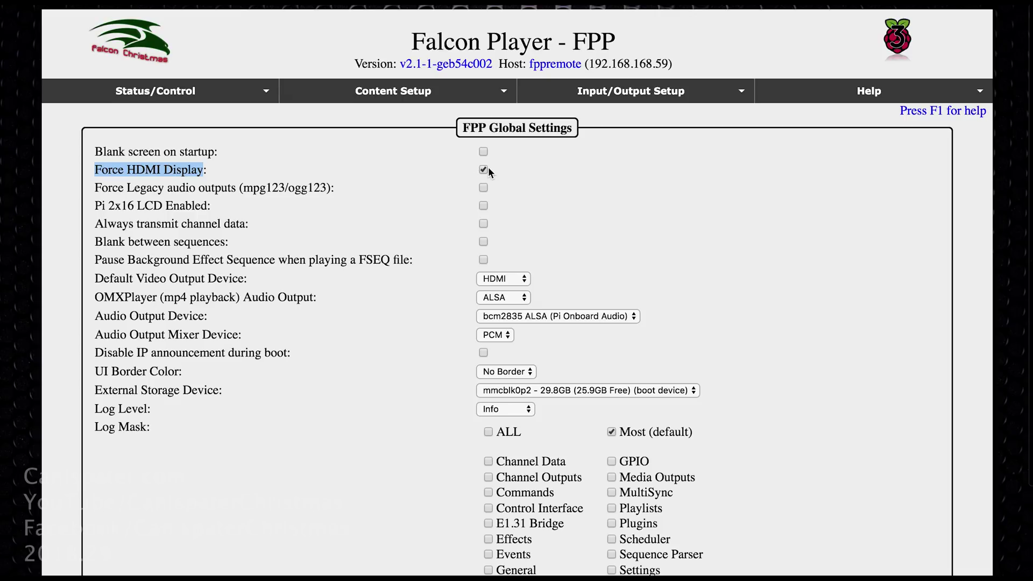
# Open the Other outputs in the remote player's Channel Outputs setup to review the HDMI matrix output.
pyautogui.click(743, 93)
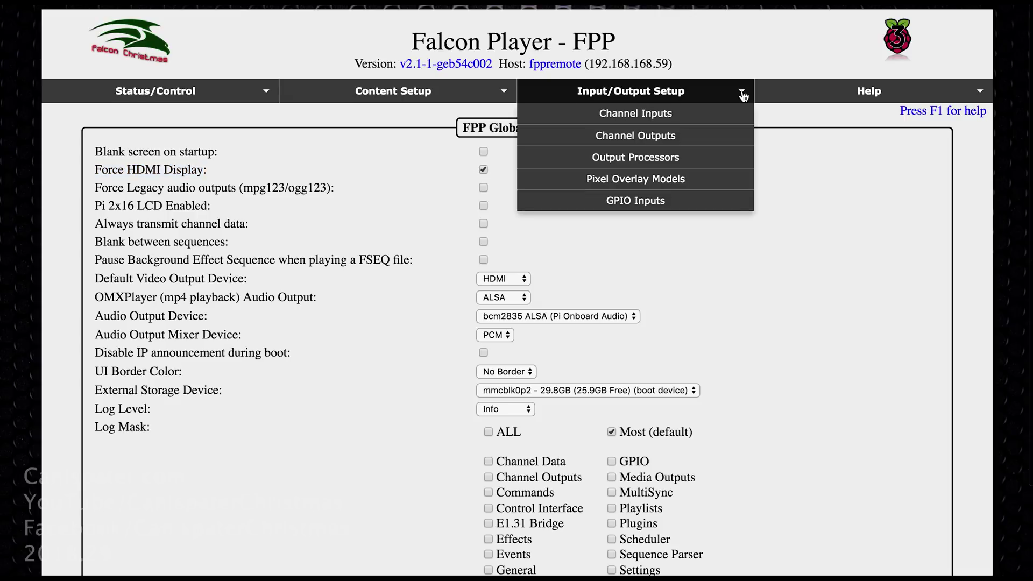
pyautogui.click(713, 136)
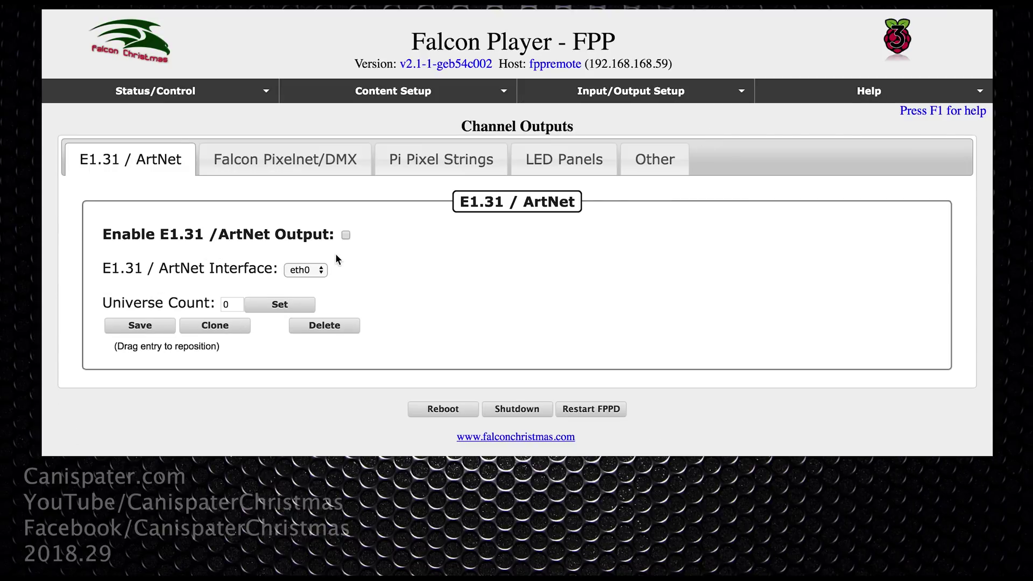
pyautogui.click(655, 159)
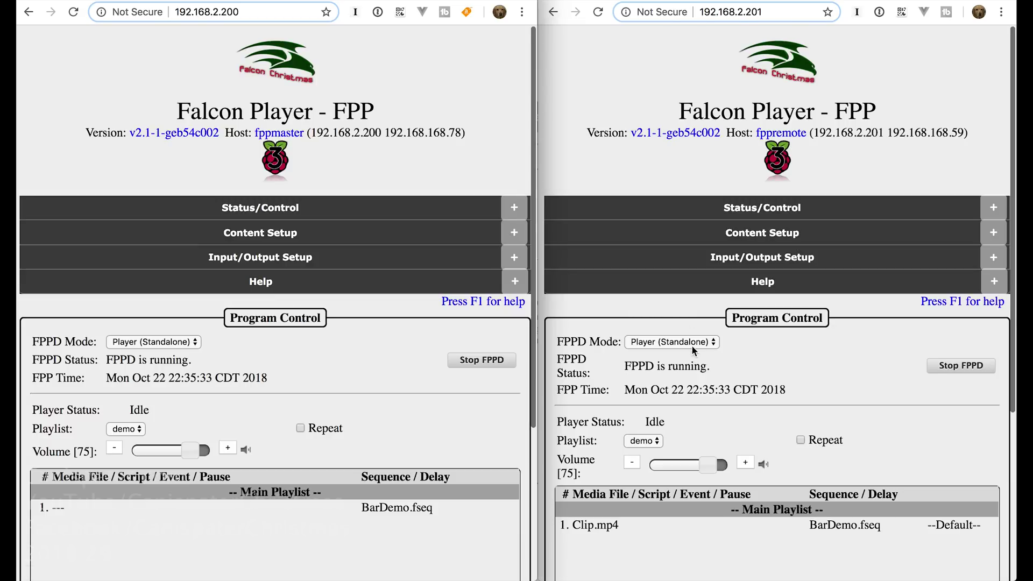
# Test the standalone demo playlist on fppmaster and then on fppremote, stopping each immediately after it starts.
pyautogui.scroll(-4, 291, 380)
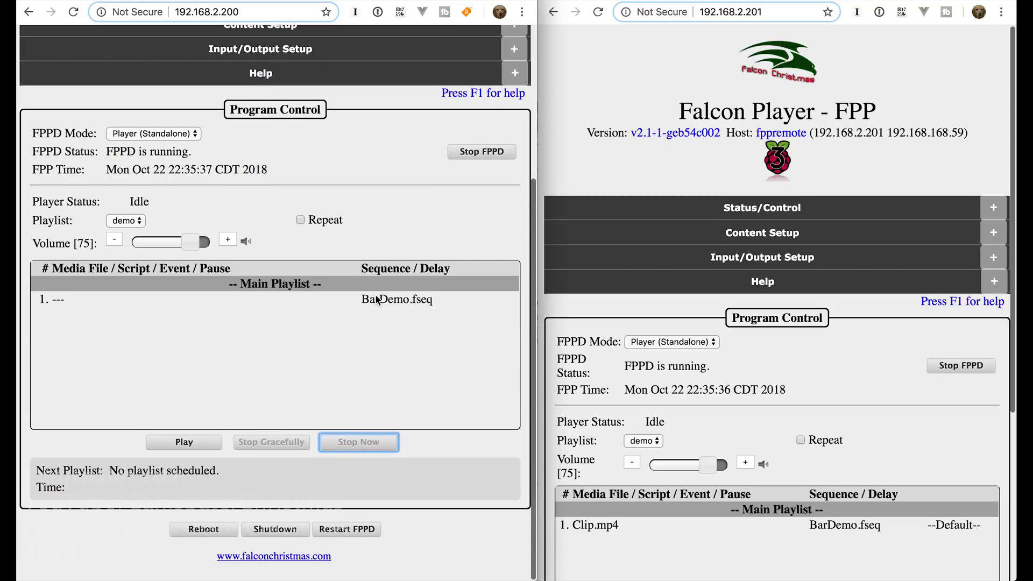
pyautogui.scroll(-5, 699, 353)
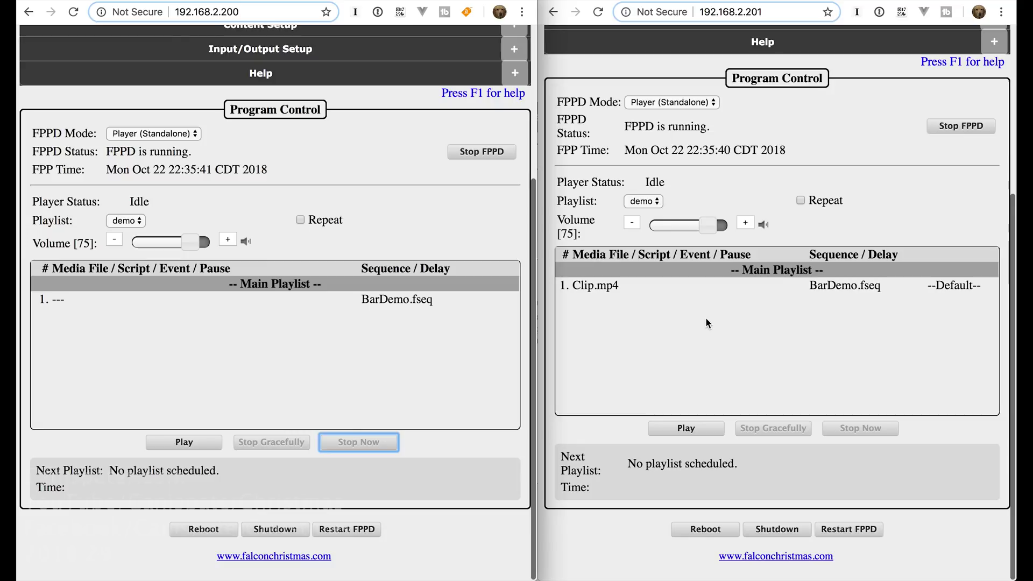
pyautogui.click(185, 442)
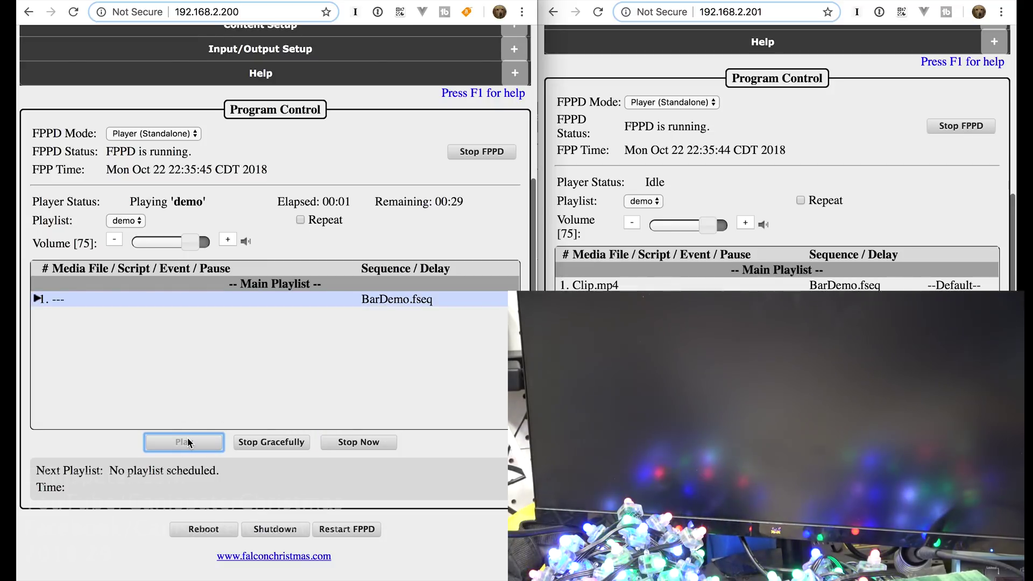
pyautogui.click(357, 442)
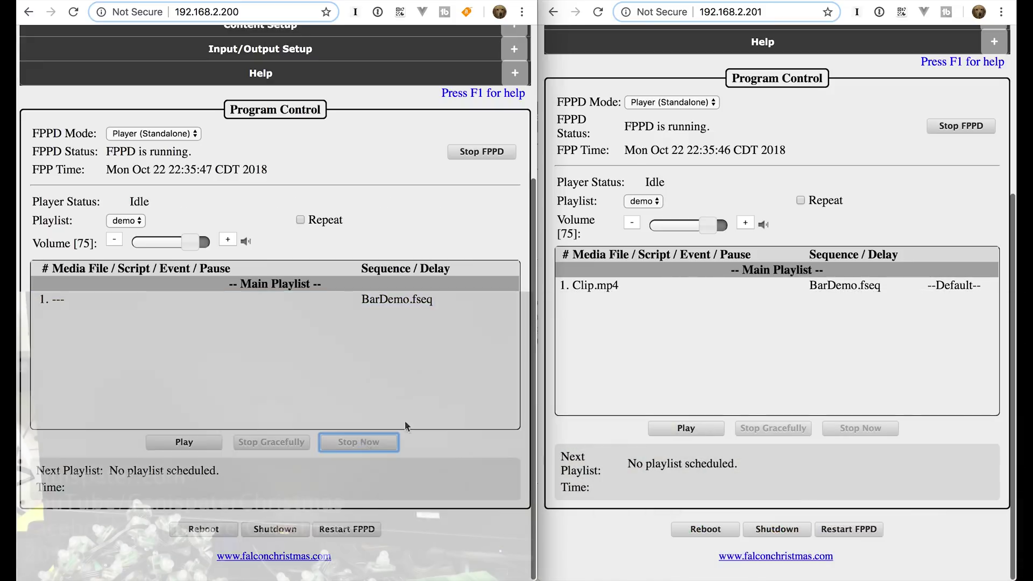
pyautogui.click(686, 427)
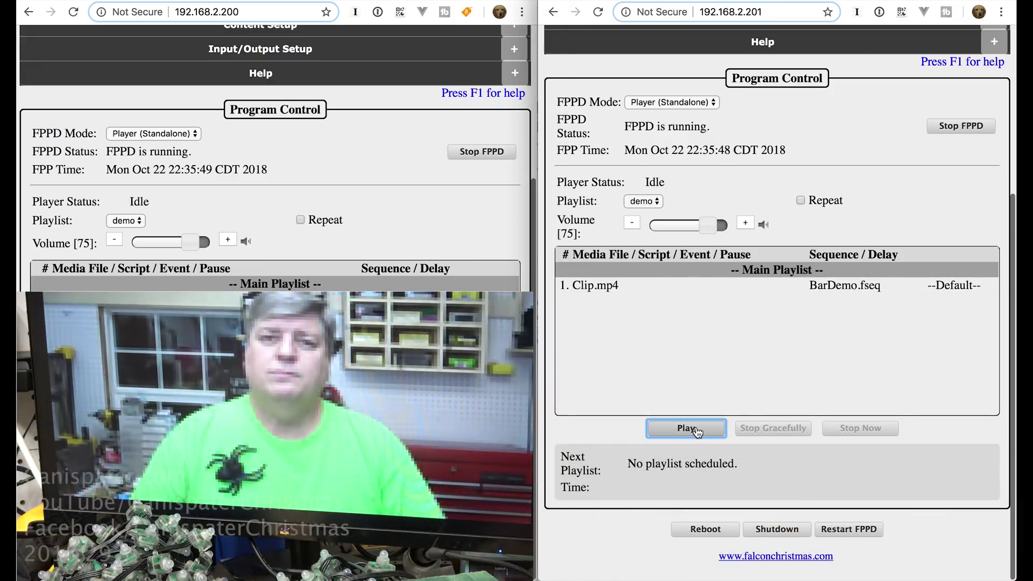
pyautogui.click(863, 428)
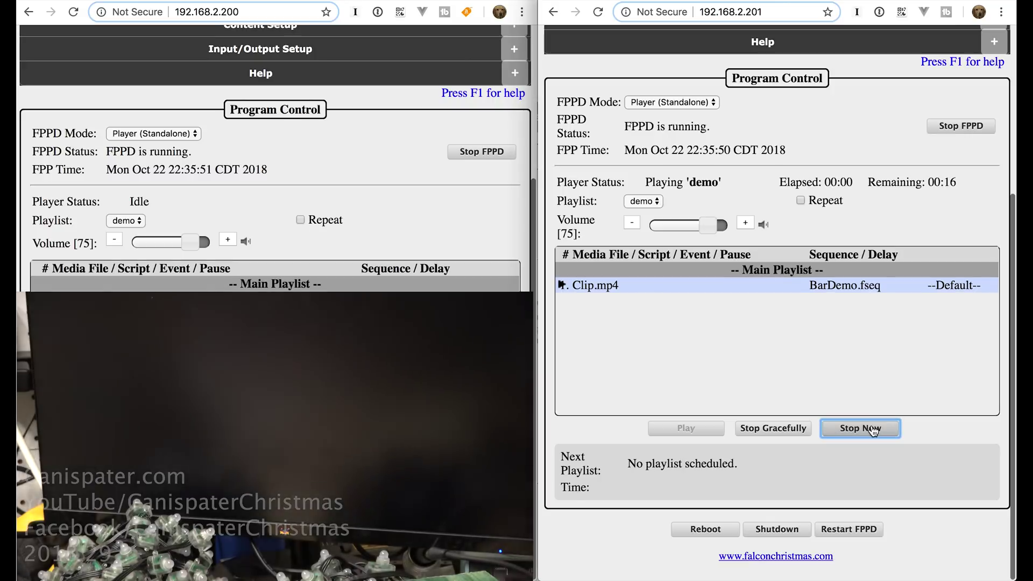
# Reboot both Falcon Players, fppmaster first and then fppremote, confirming each reboot.
pyautogui.scroll(5, 758, 355)
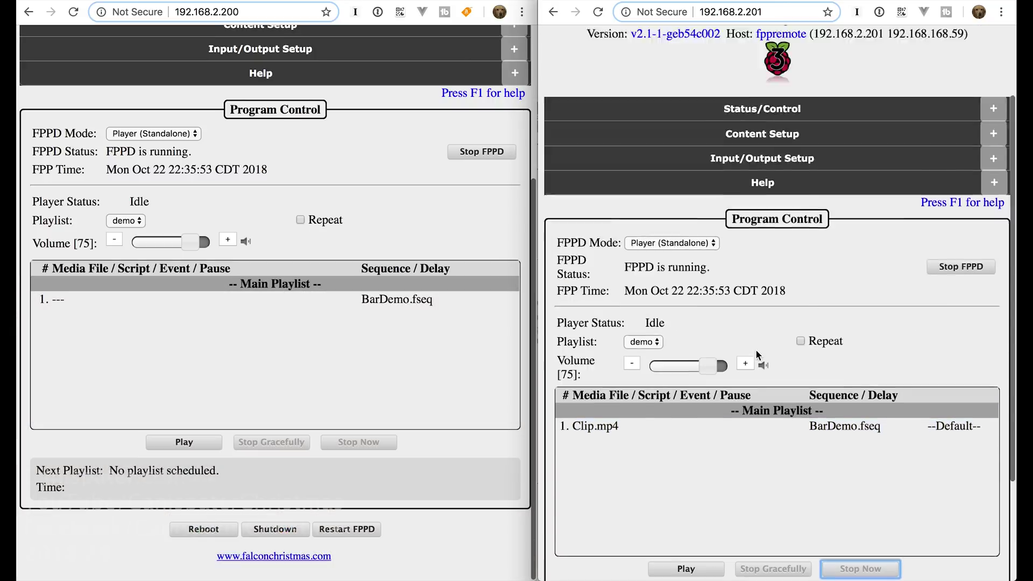
pyautogui.scroll(5, 510, 309)
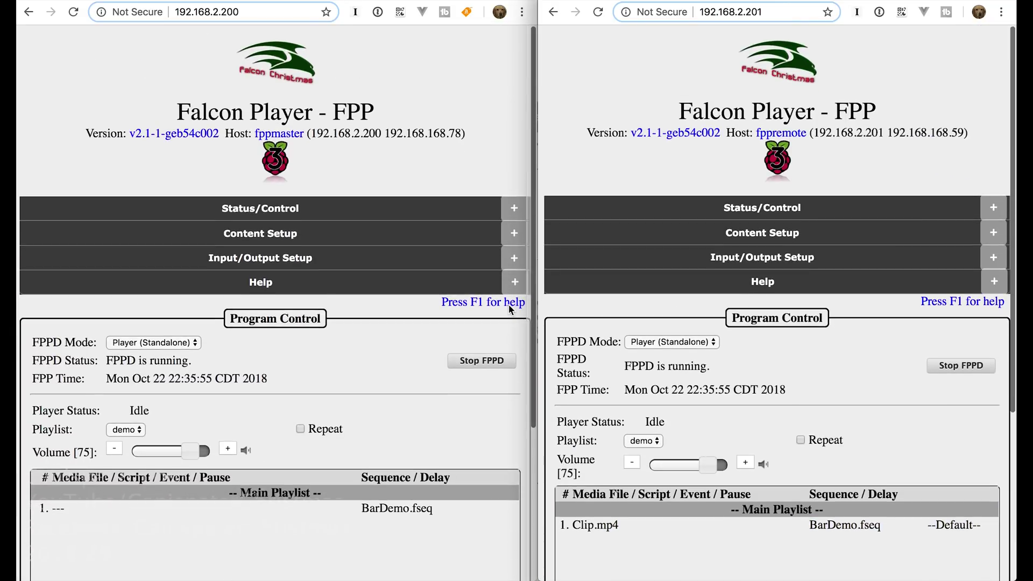
pyautogui.scroll(-4, 508, 305)
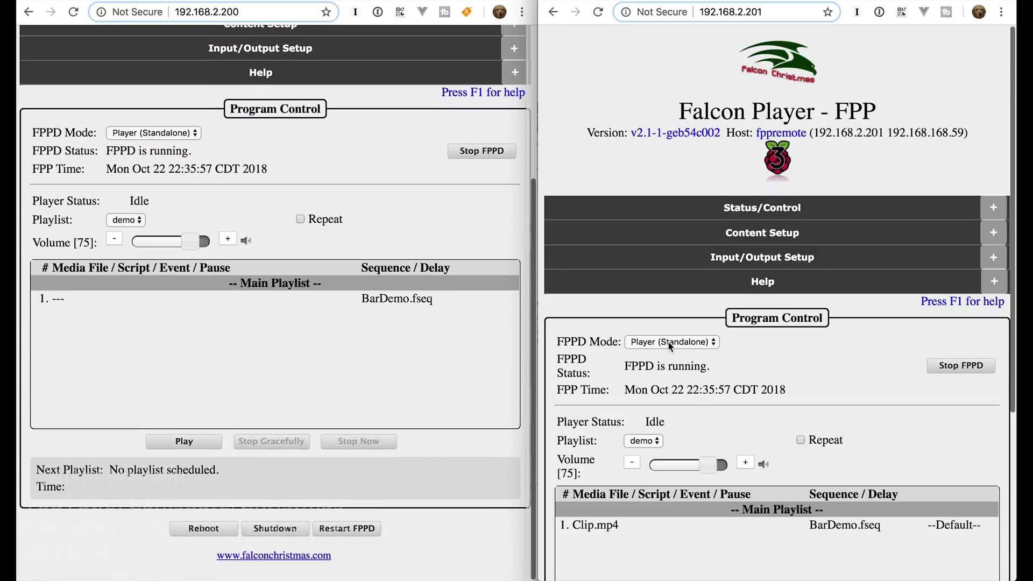
pyautogui.scroll(-4, 668, 346)
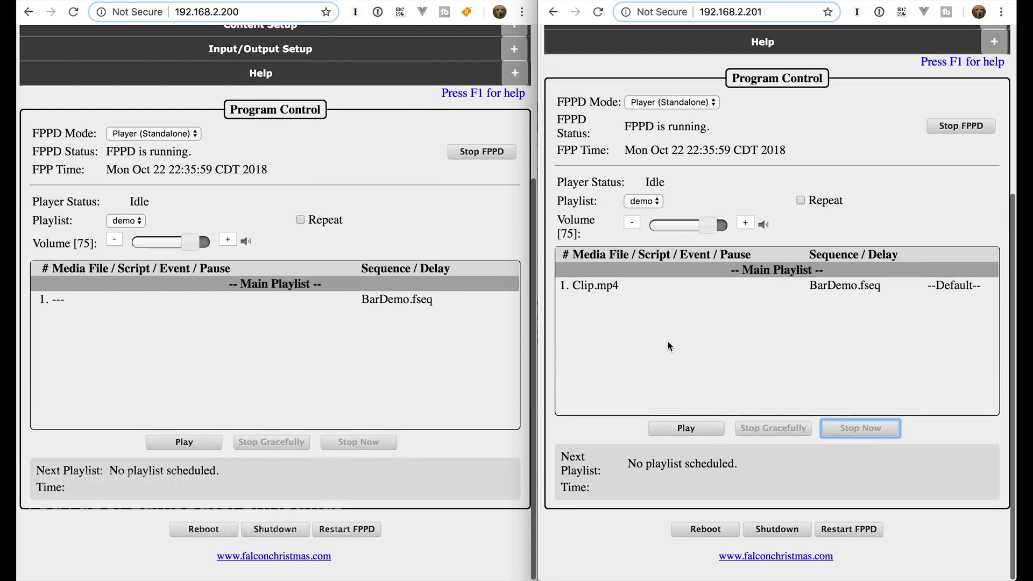
pyautogui.click(203, 530)
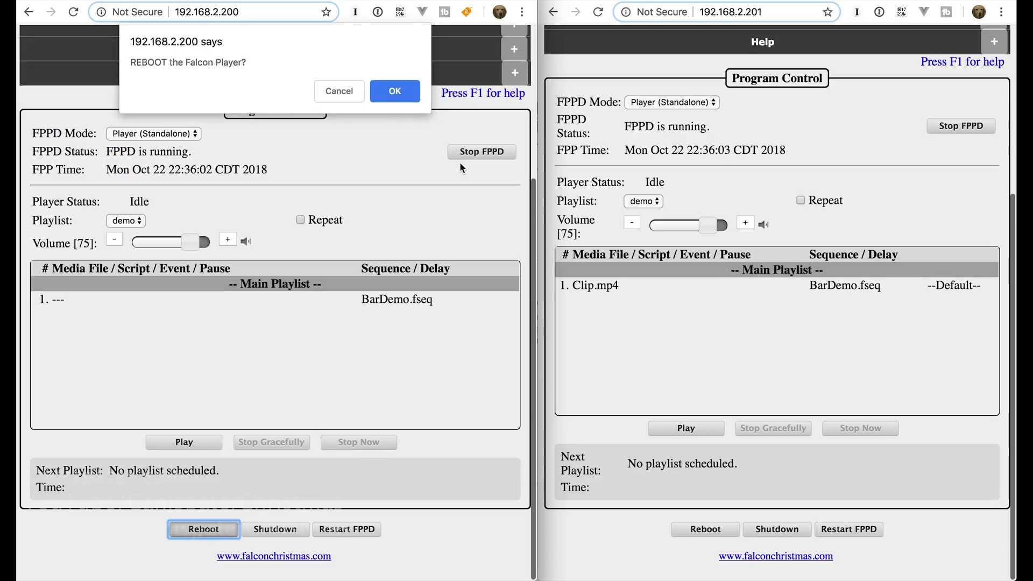
pyautogui.click(395, 91)
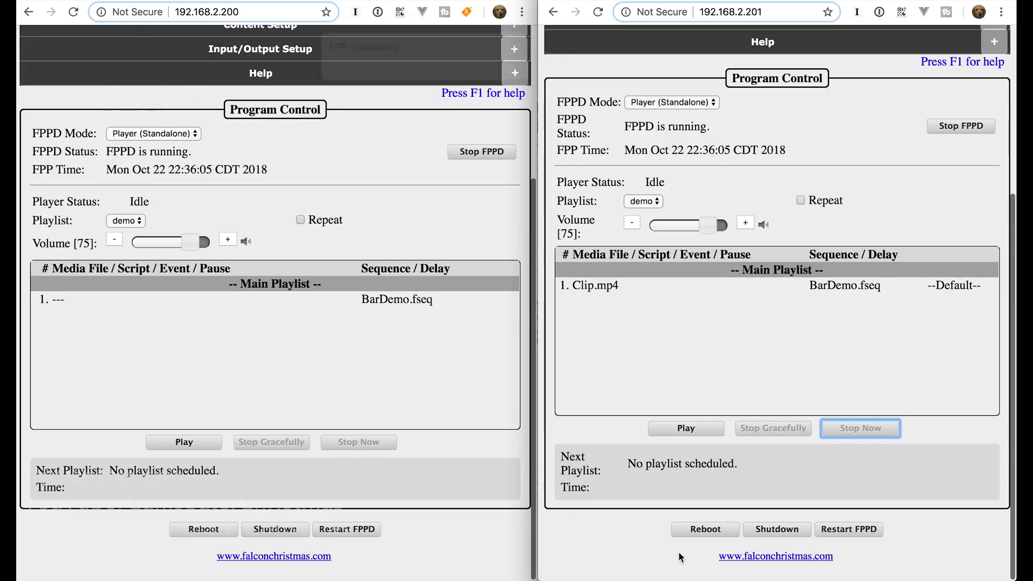
pyautogui.click(706, 530)
pyautogui.click(900, 94)
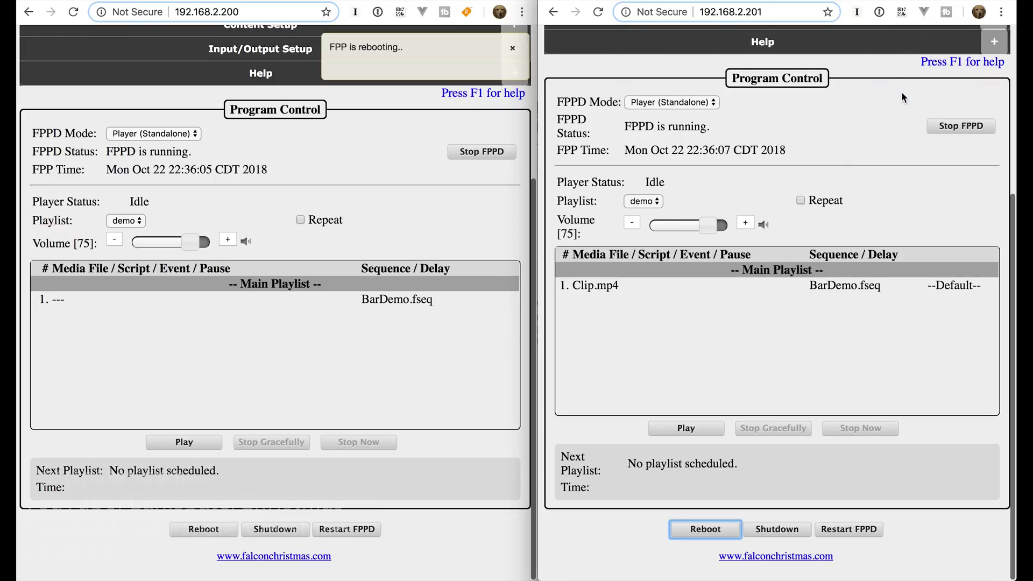
# Play and stop the demo playlist again on each rebooted standalone player, starting with fppmaster.
pyautogui.scroll(5, 904, 98)
pyautogui.scroll(4, 411, 270)
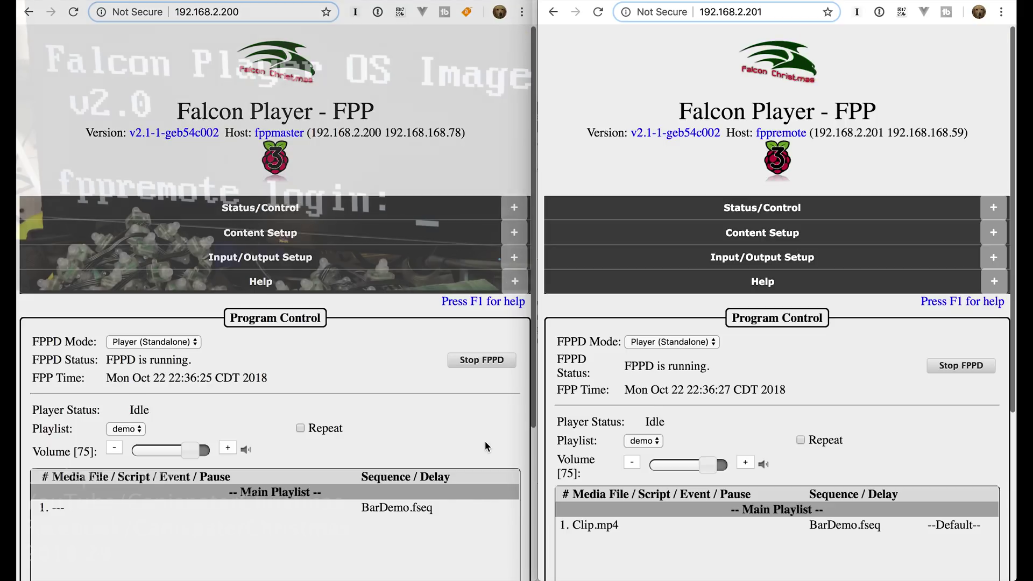
pyautogui.scroll(-5, 485, 441)
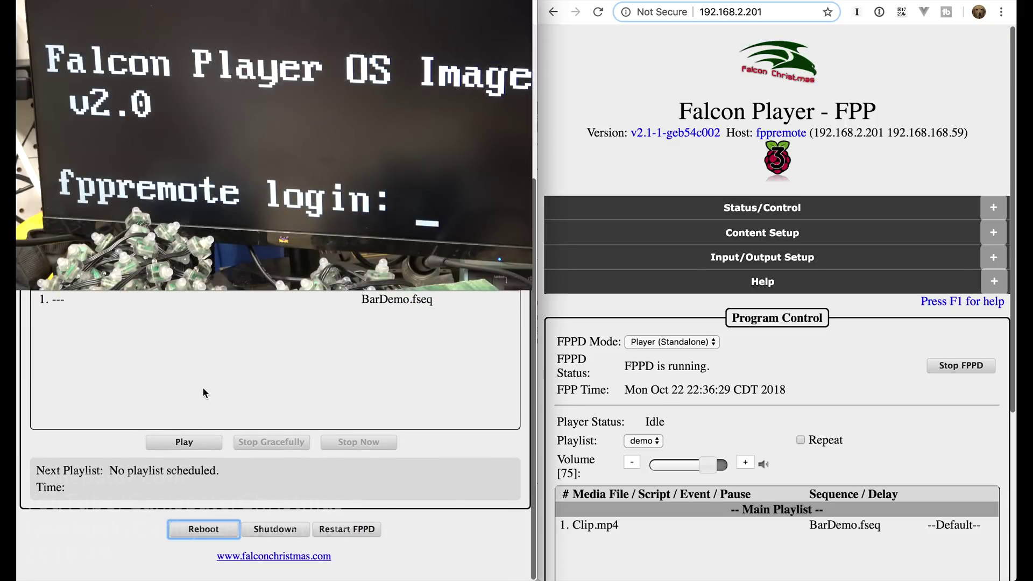
pyautogui.click(189, 442)
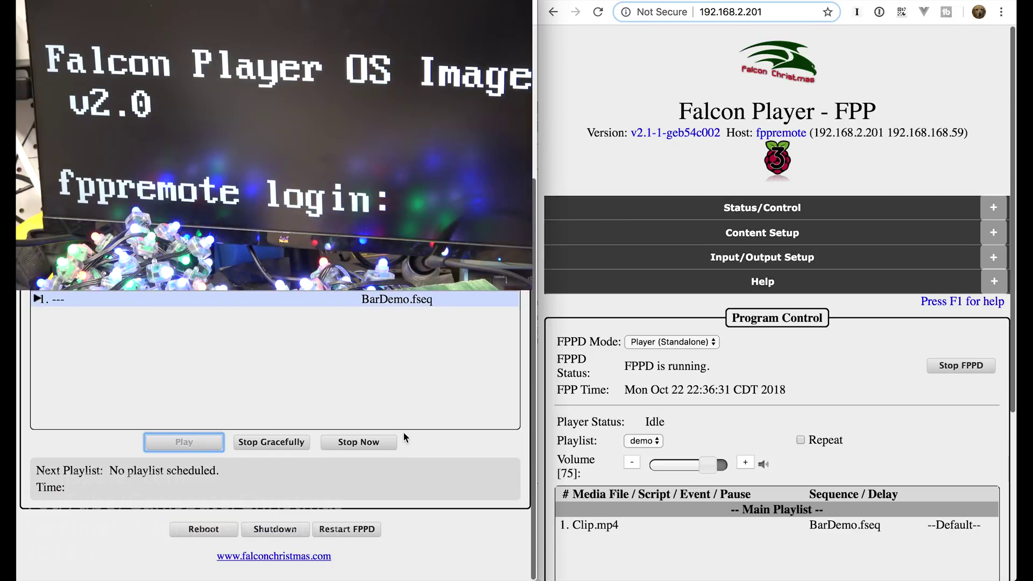
pyautogui.click(367, 442)
pyautogui.scroll(-5, 700, 344)
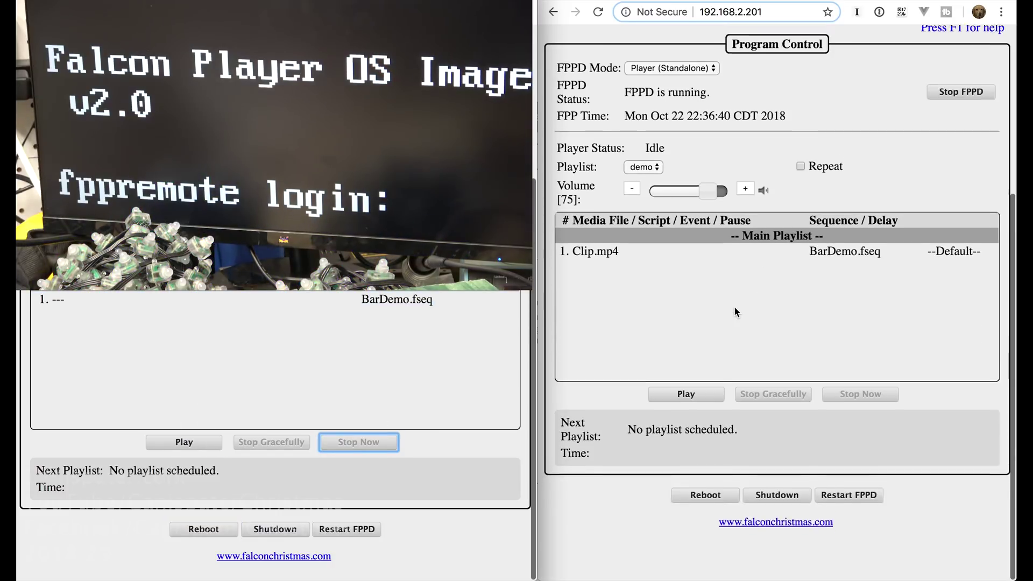
pyautogui.click(685, 428)
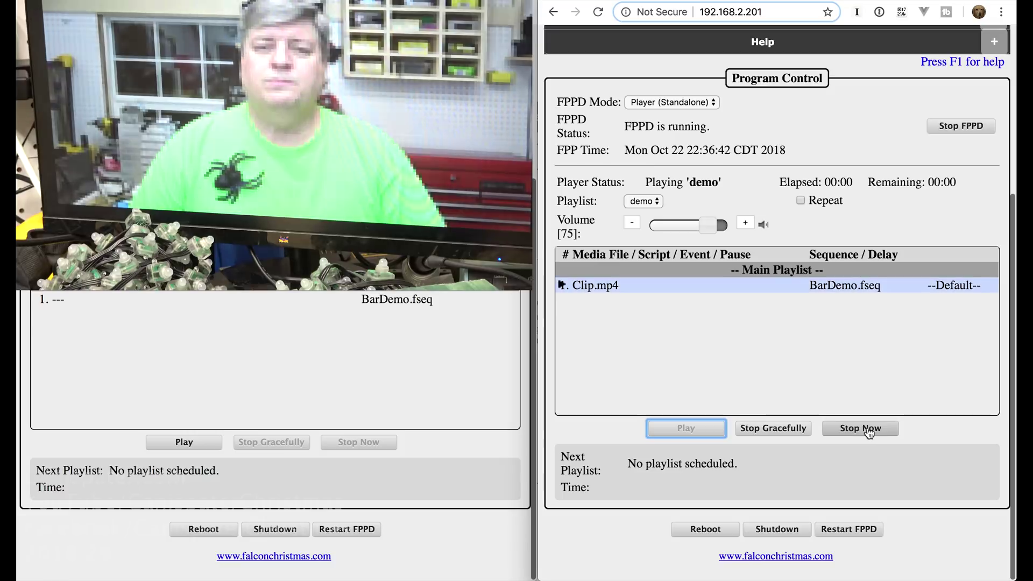
pyautogui.click(861, 429)
# Set the FPPD mode to Player (Master) on fppmaster and Player (Remote) on fppremote.
pyautogui.scroll(5, 767, 348)
pyautogui.scroll(5, 408, 315)
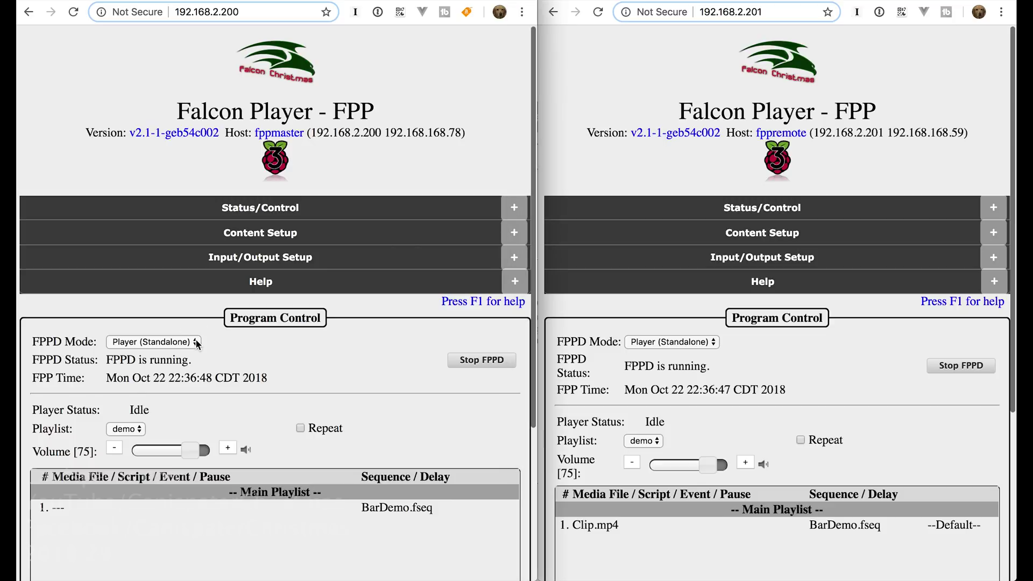
pyautogui.click(197, 344)
pyautogui.click(197, 358)
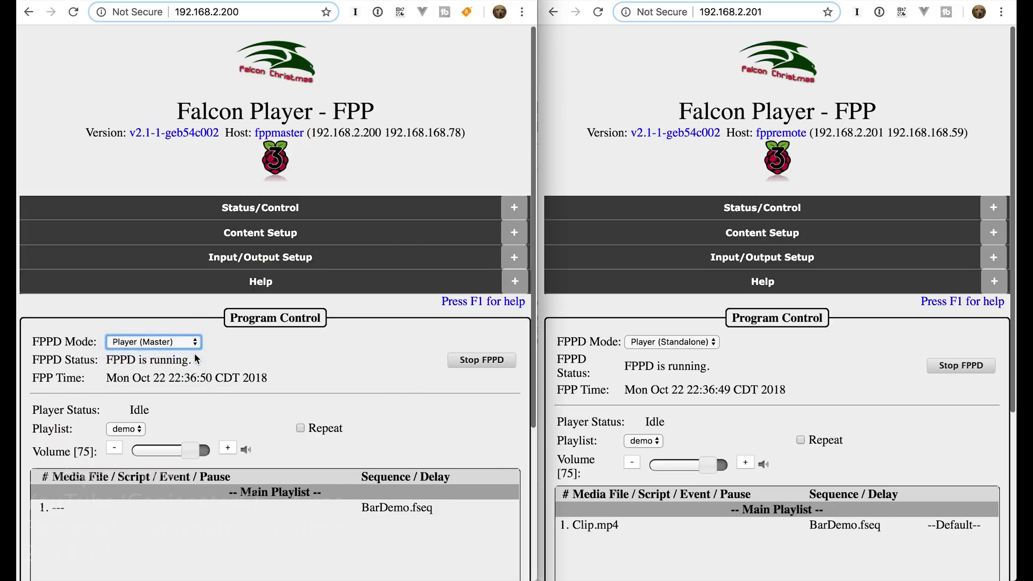
pyautogui.click(714, 343)
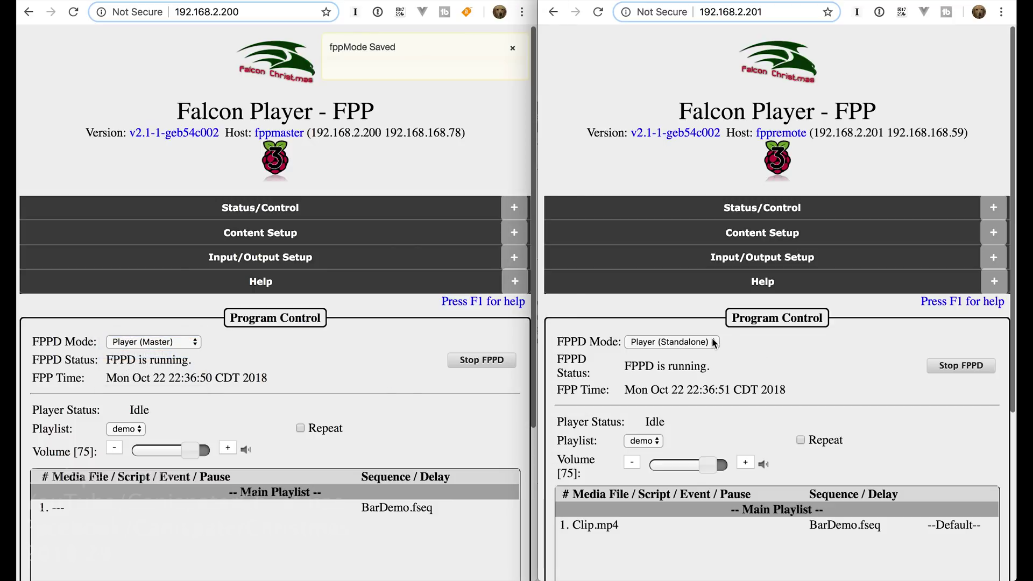
pyautogui.click(703, 366)
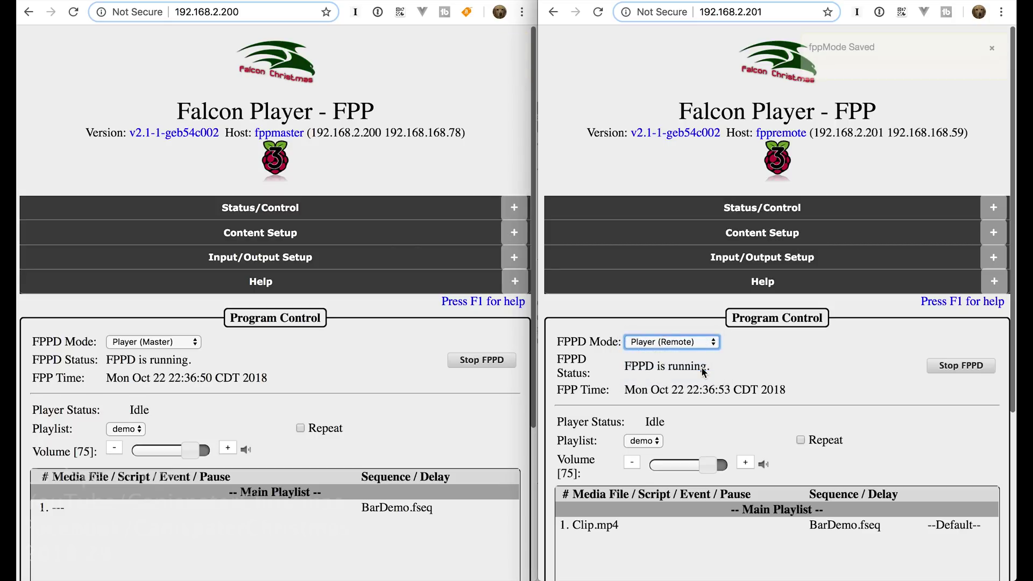
pyautogui.click(709, 389)
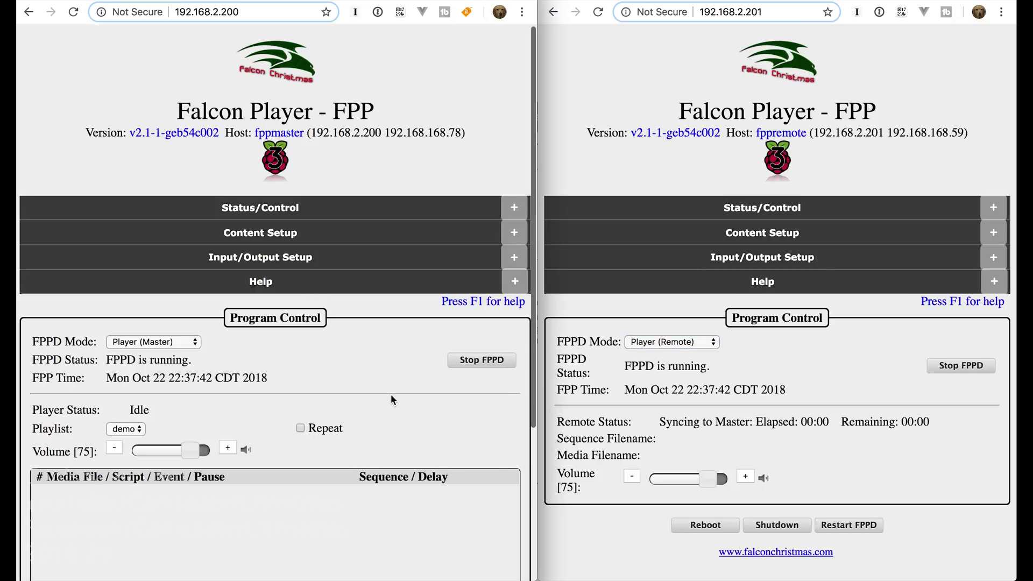
# Check in fppmaster's MultiSync settings that fppremote at 192.168.2.201 is selected for syncing, then return to the status page.
pyautogui.click(306, 210)
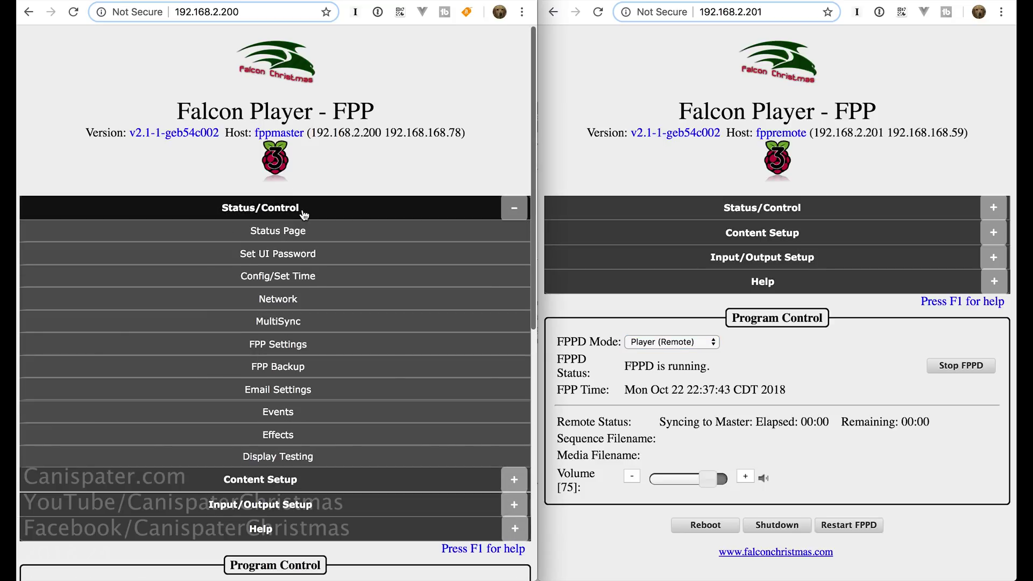
pyautogui.click(282, 321)
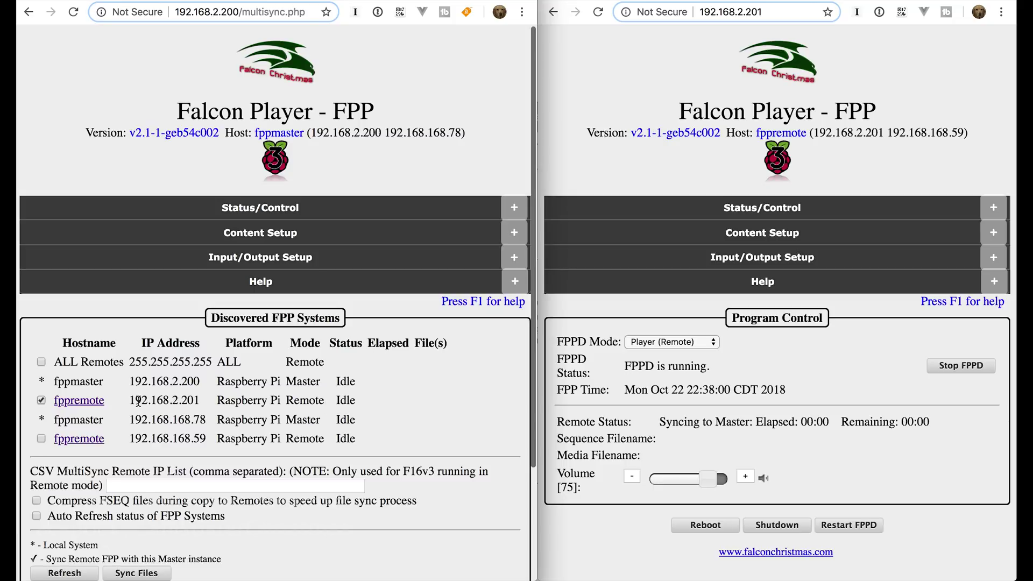
pyautogui.click(281, 210)
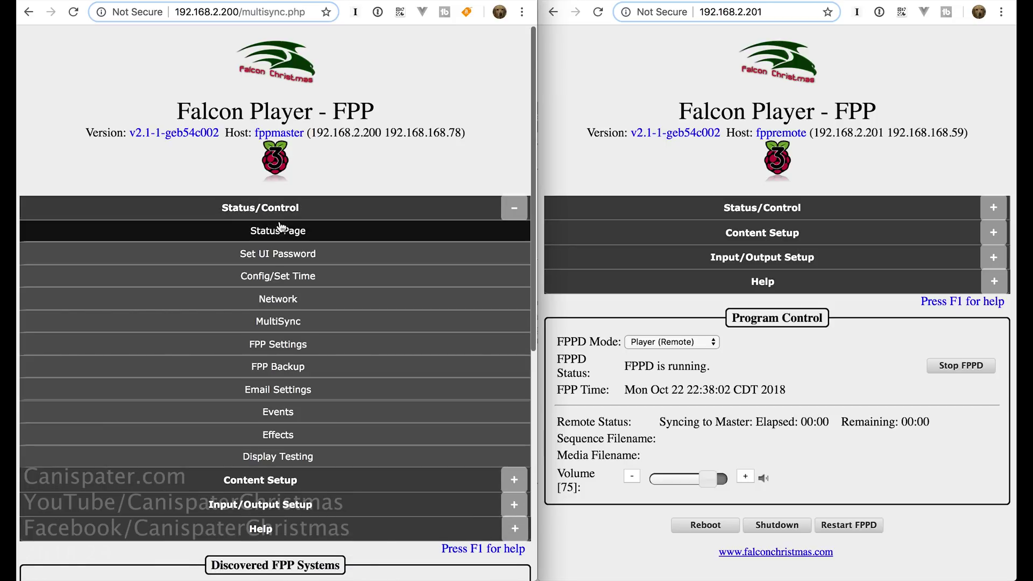
pyautogui.click(279, 230)
# Reboot fppmaster in its master mode and fppremote in its remote mode, confirming both reboots.
pyautogui.scroll(-4, 458, 269)
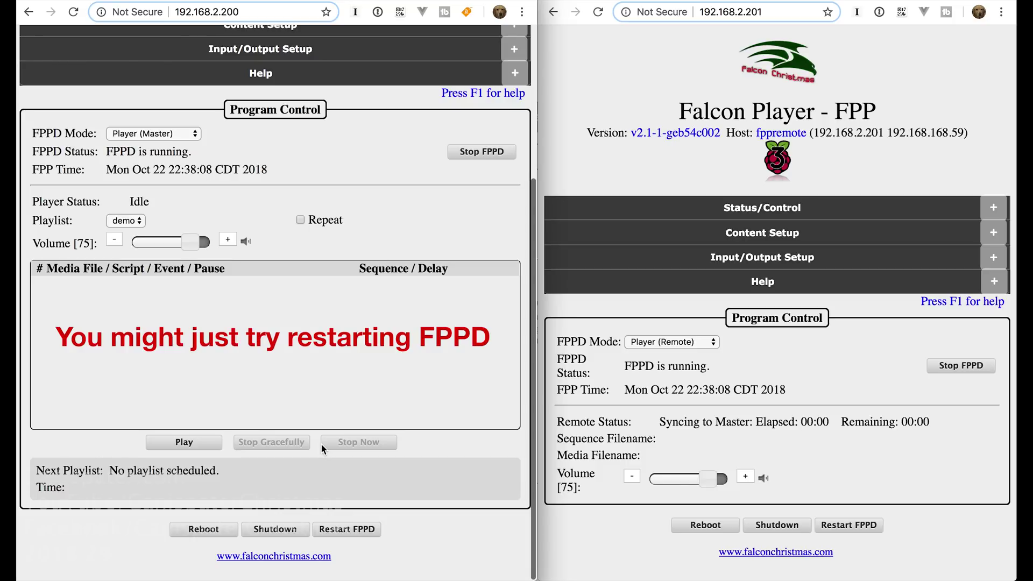
pyautogui.click(204, 531)
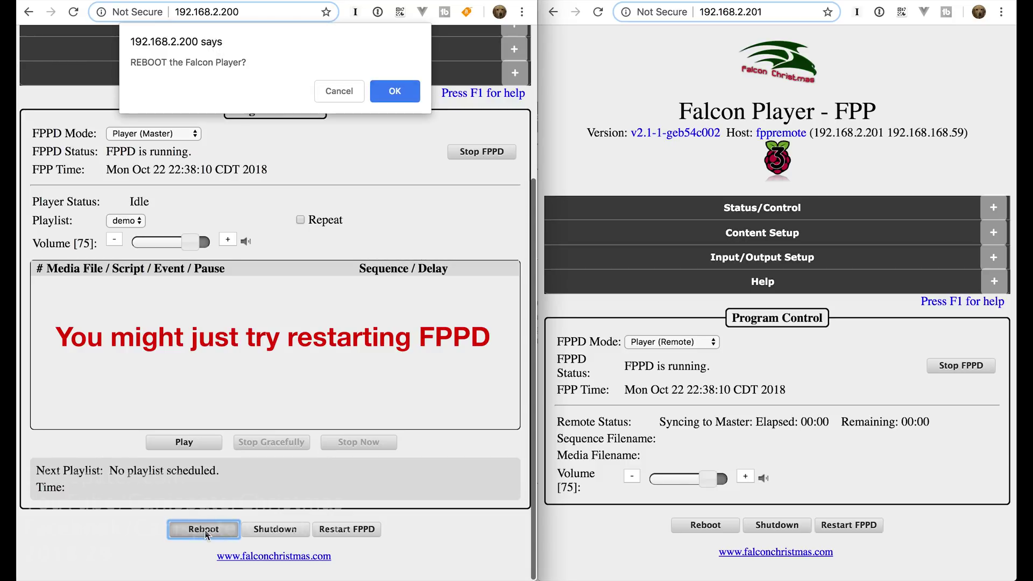
pyautogui.click(397, 94)
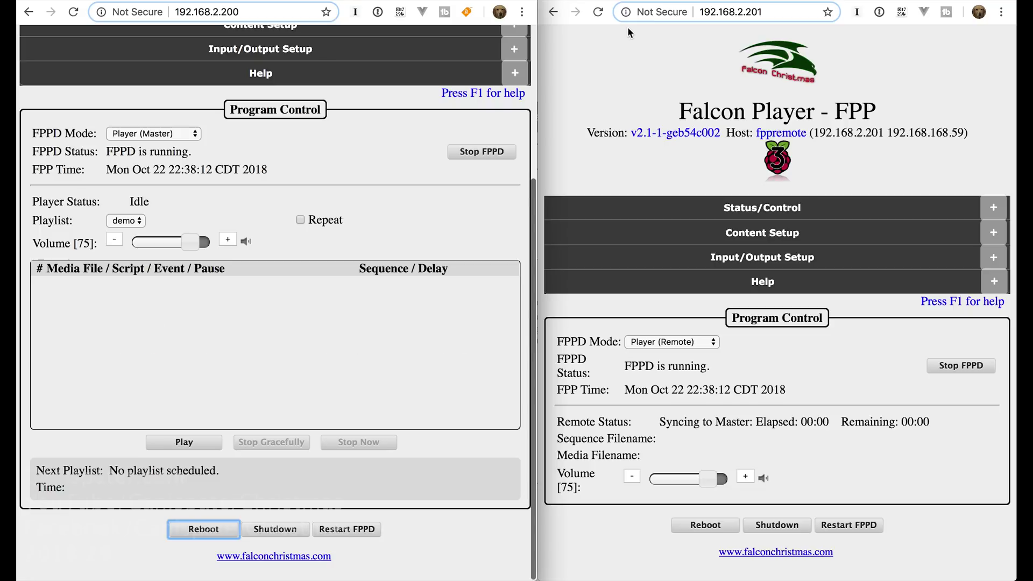
pyautogui.click(629, 51)
pyautogui.click(706, 524)
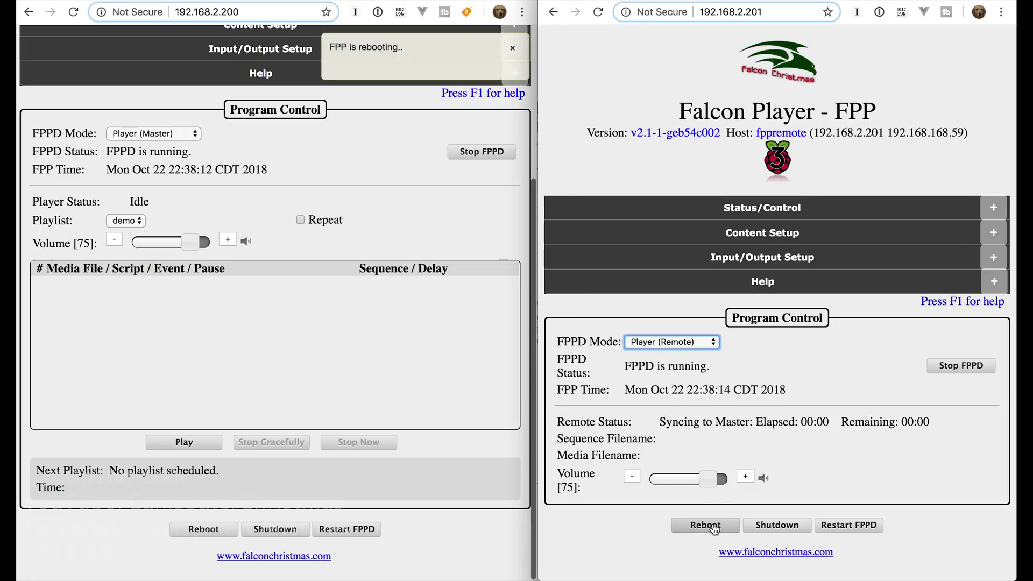
pyautogui.click(907, 95)
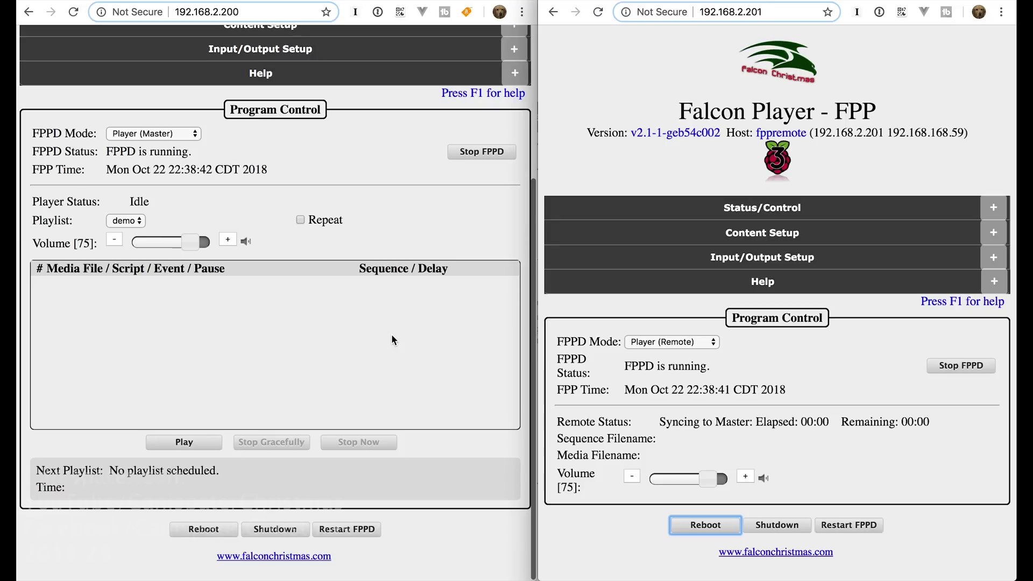
# Play the demo playlist from fppmaster to test the synced output on fppremote, then stop it immediately.
pyautogui.click(182, 401)
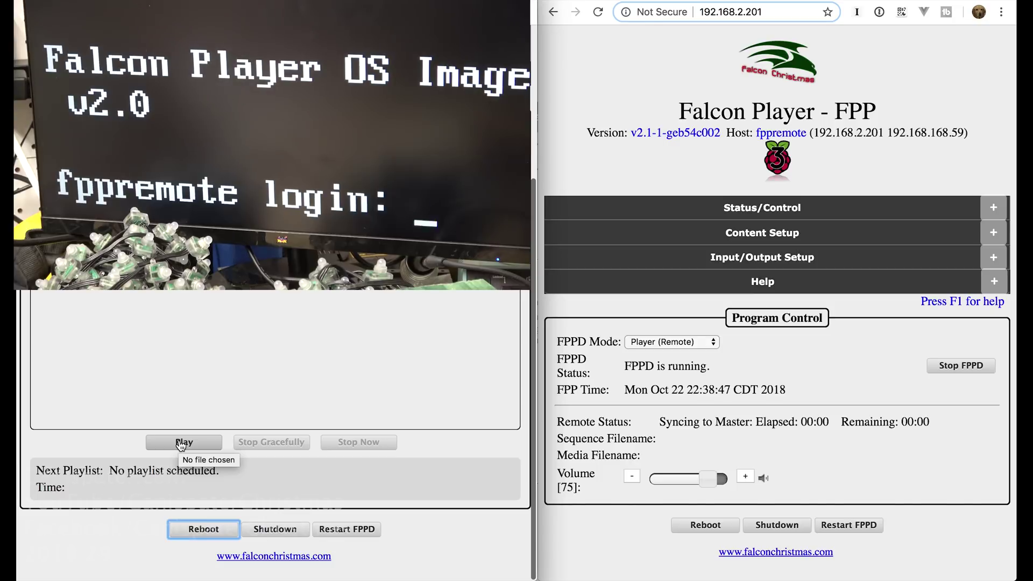
pyautogui.click(182, 442)
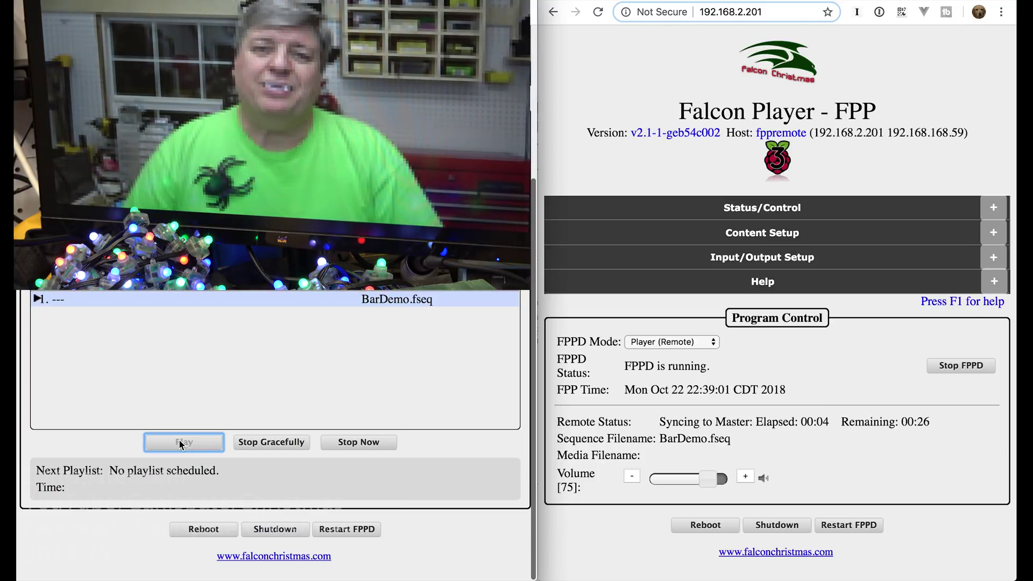
pyautogui.click(357, 443)
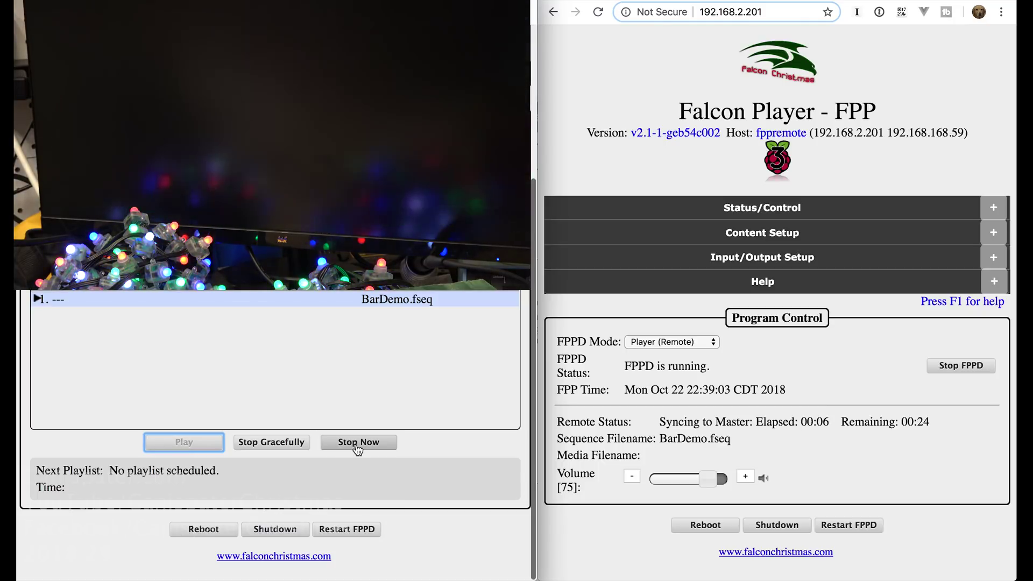
pyautogui.click(356, 443)
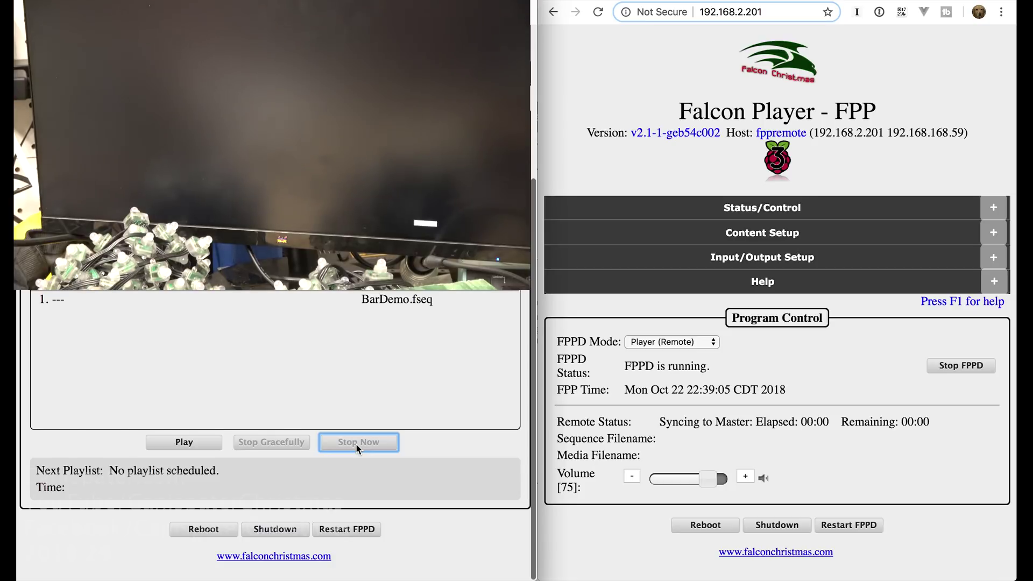